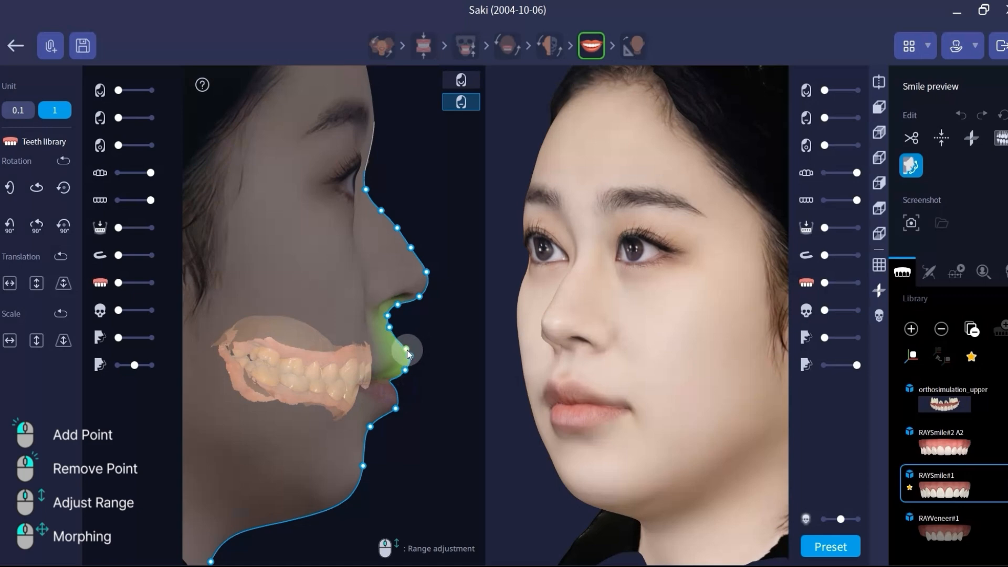
right_click(407, 350)
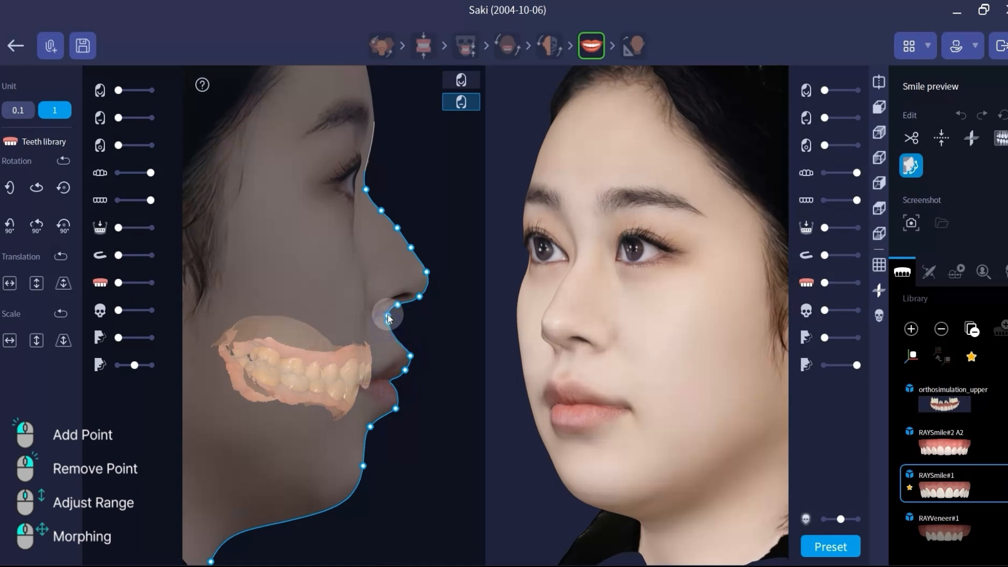
Step: Remove surplus control points from the upper lip and nose bridge on the profile line
right_click(411, 248)
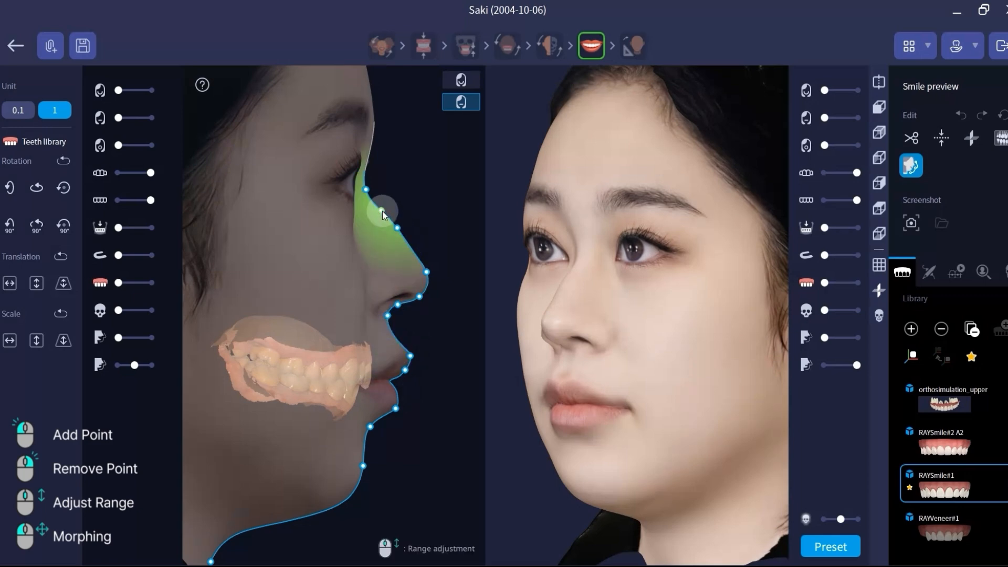
right_click(382, 211)
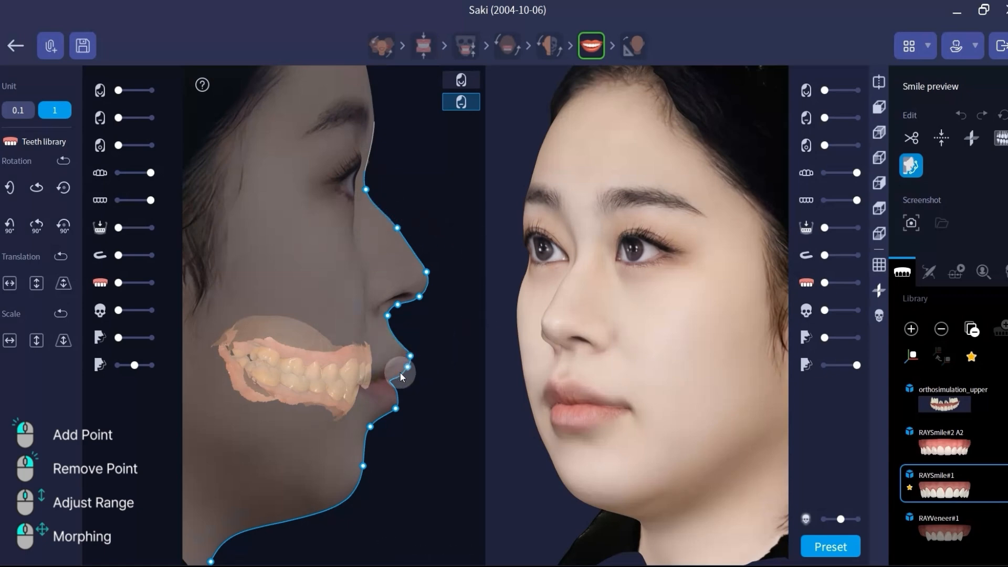
Step: Pull the mouth-corner and upper-lip points backward on the profile line, adjusting the range the morph affects
left_click_drag(402, 377, 389, 383)
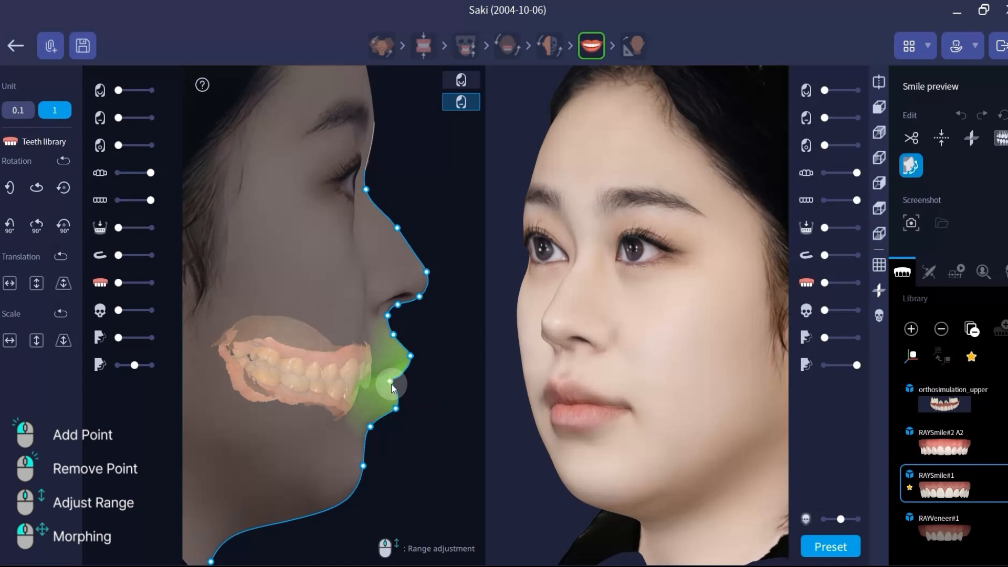
scroll(391, 384, "up", 2)
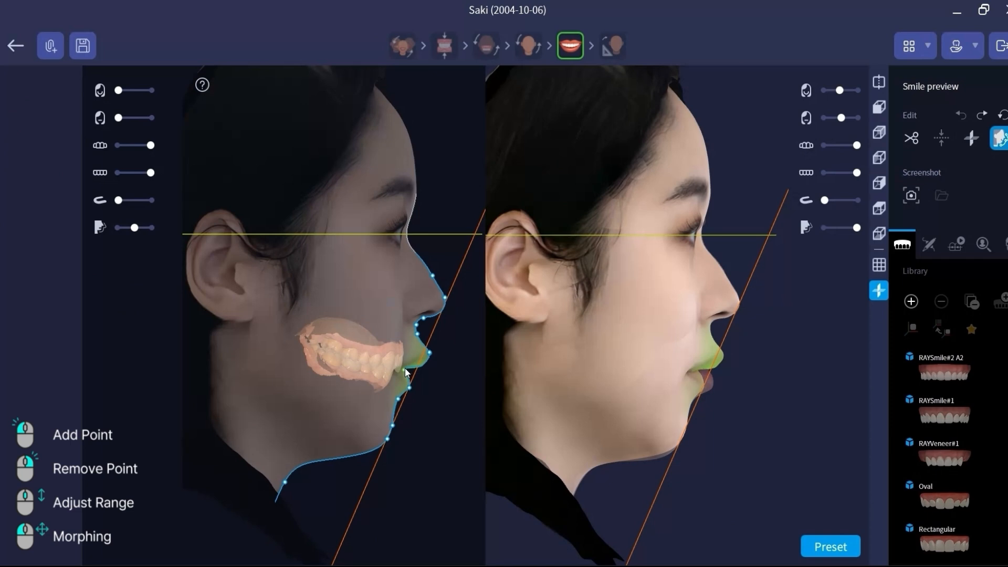
left_click_drag(405, 369, 423, 355)
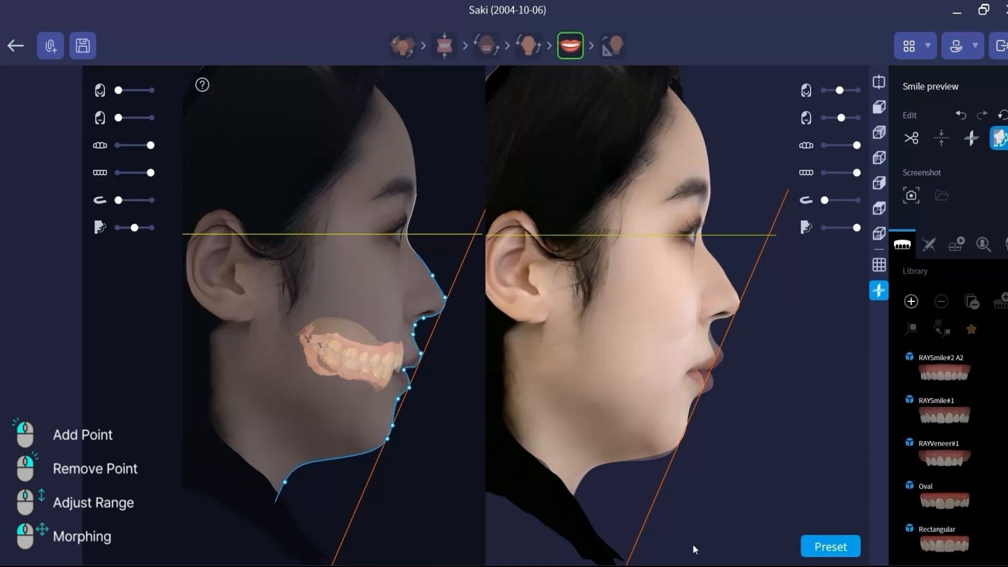
mouse_move(843, 118)
left_mouse_down()
mouse_move(857, 116)
mouse_move(837, 124)
left_mouse_up()
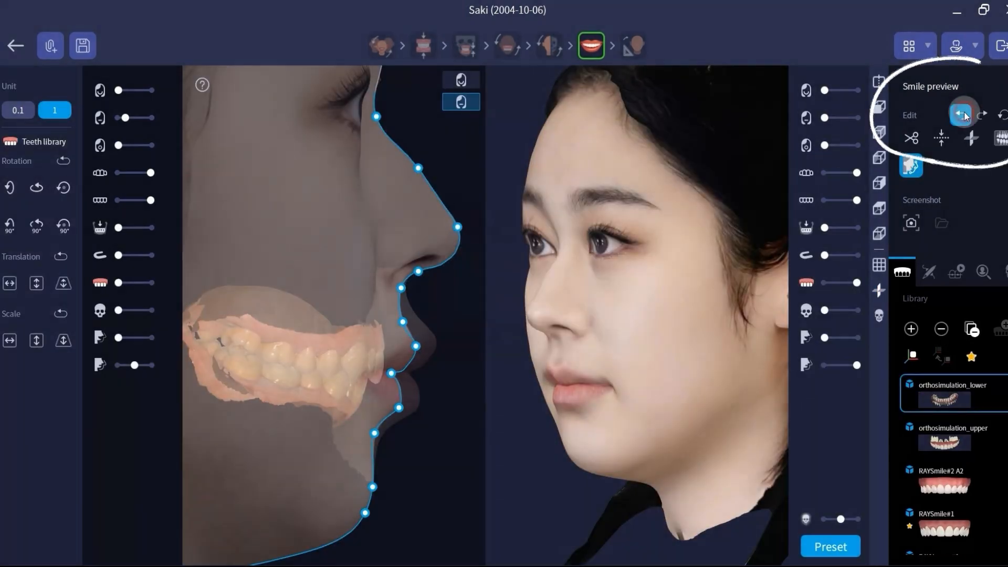
Step: Try undoing, redoing and resetting the profile morphing edits
left_click(964, 113)
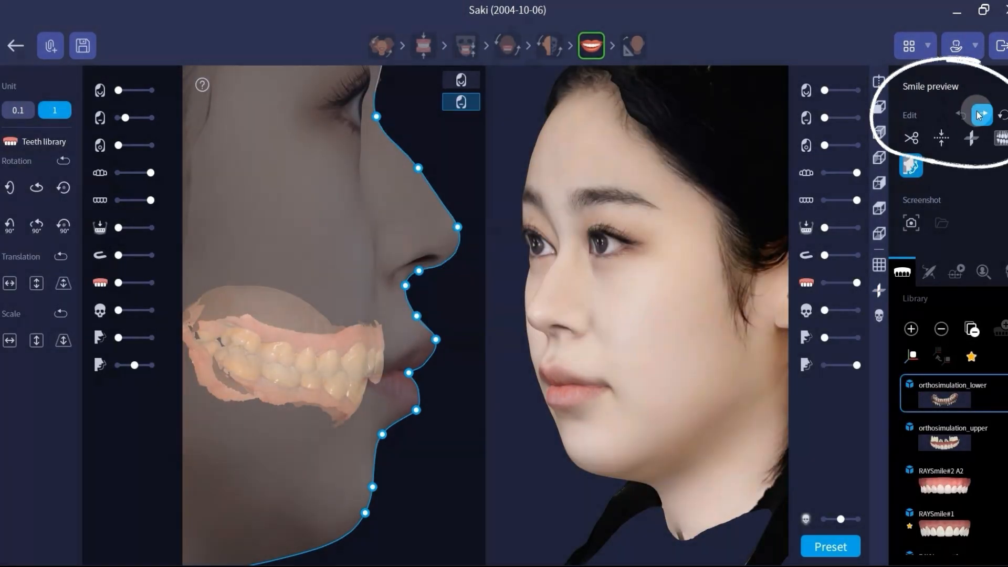
left_click(979, 112)
left_click(979, 115)
left_click(979, 115)
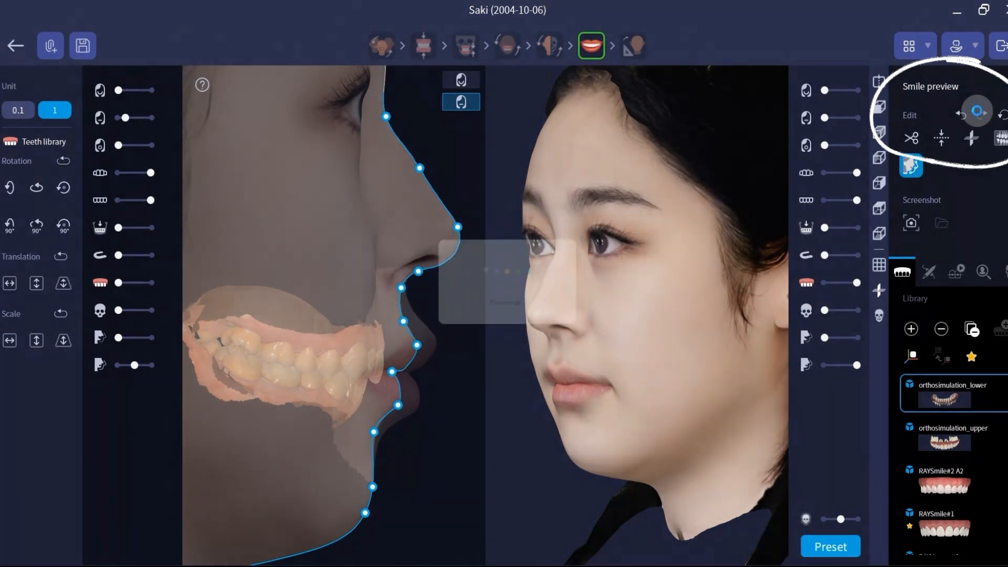
left_click(1002, 115)
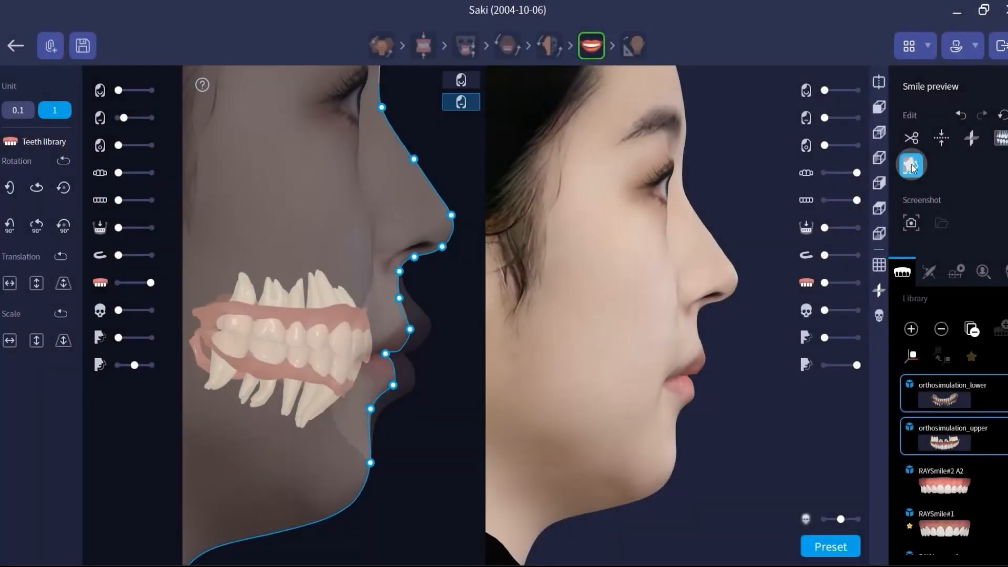
Step: Leave profile morphing and compare the original and morphed faces side by side in split view, rotating them
left_click(911, 166)
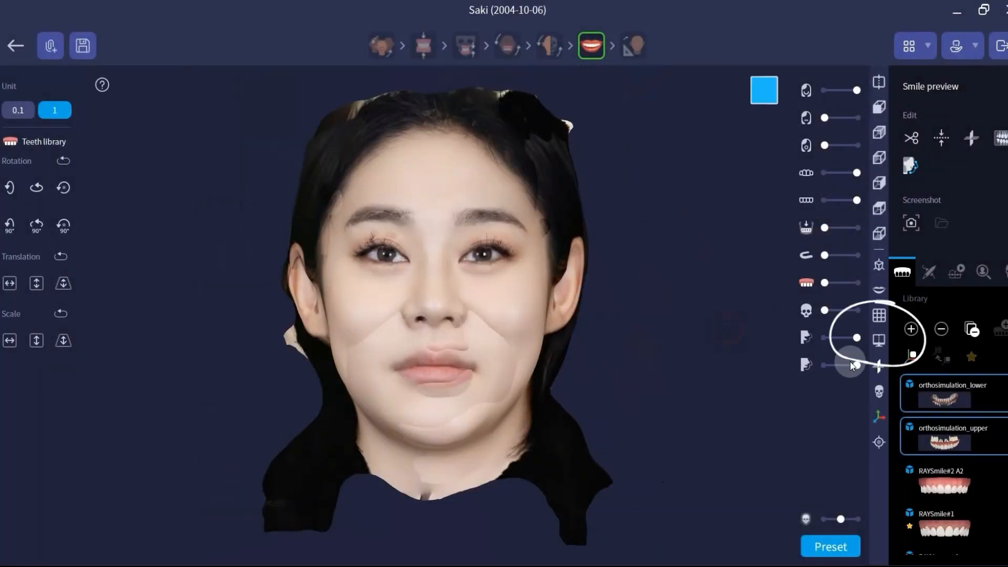
left_click(879, 340)
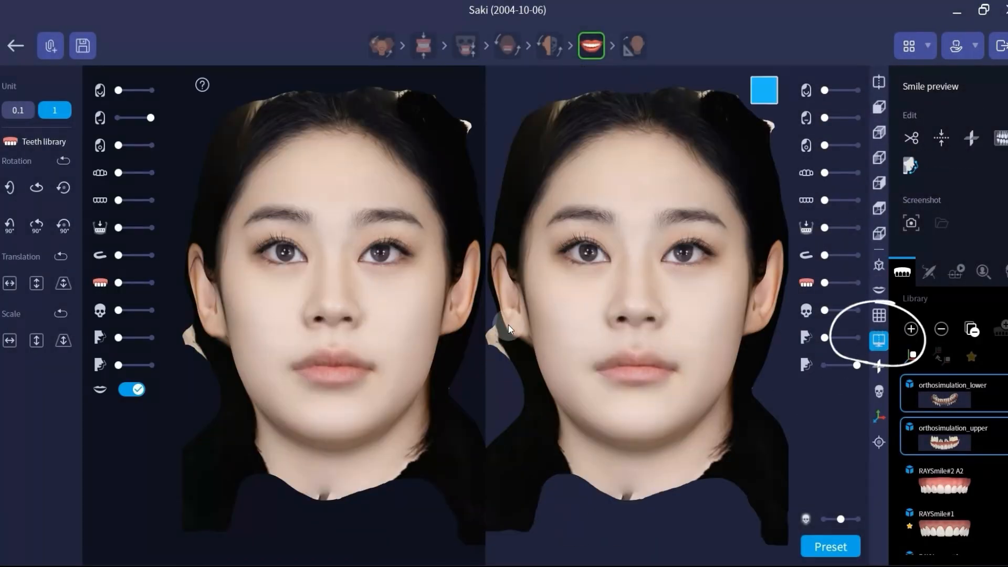
left_click_drag(324, 265, 352, 266)
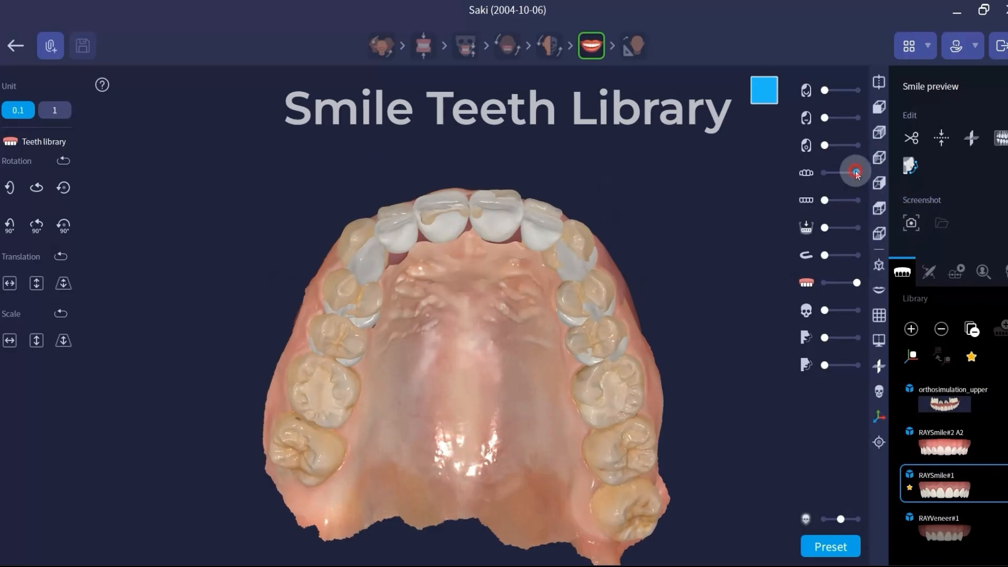
Step: Overlay the semi-transparent upper jaw scan and face on the RAYSmile#1 teeth in side view with the grid shown
mouse_move(851, 172)
left_mouse_down()
mouse_move(817, 175)
mouse_move(845, 172)
left_mouse_up()
left_click(874, 133)
left_click(37, 341)
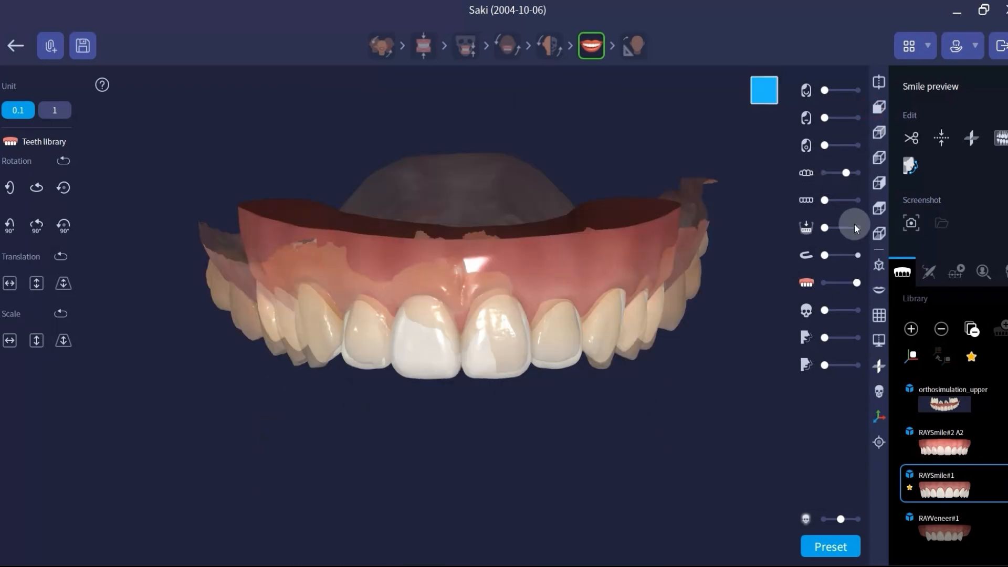
left_click(879, 183)
left_click(879, 315)
left_click_drag(615, 401, 581, 400)
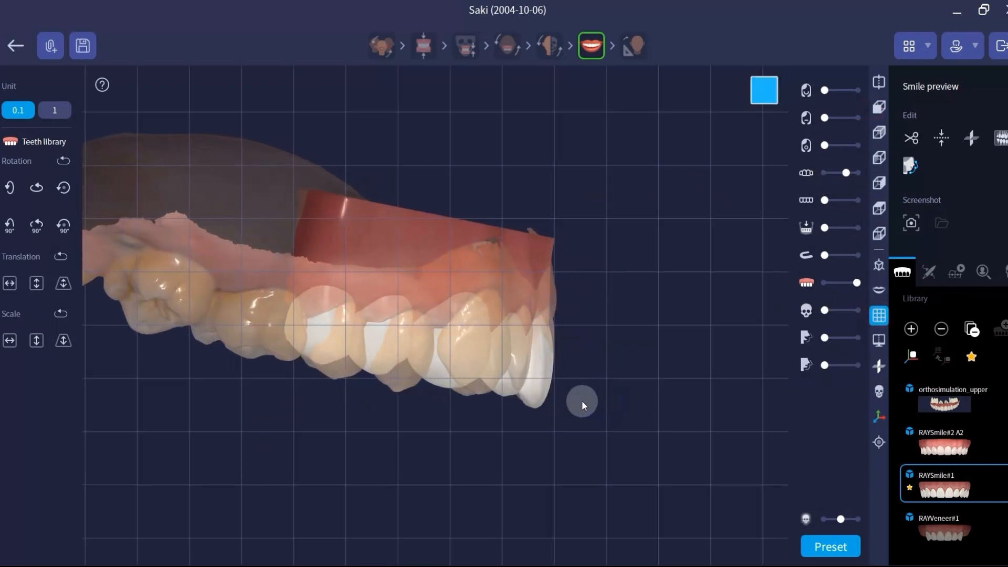
left_click_drag(824, 117, 842, 117)
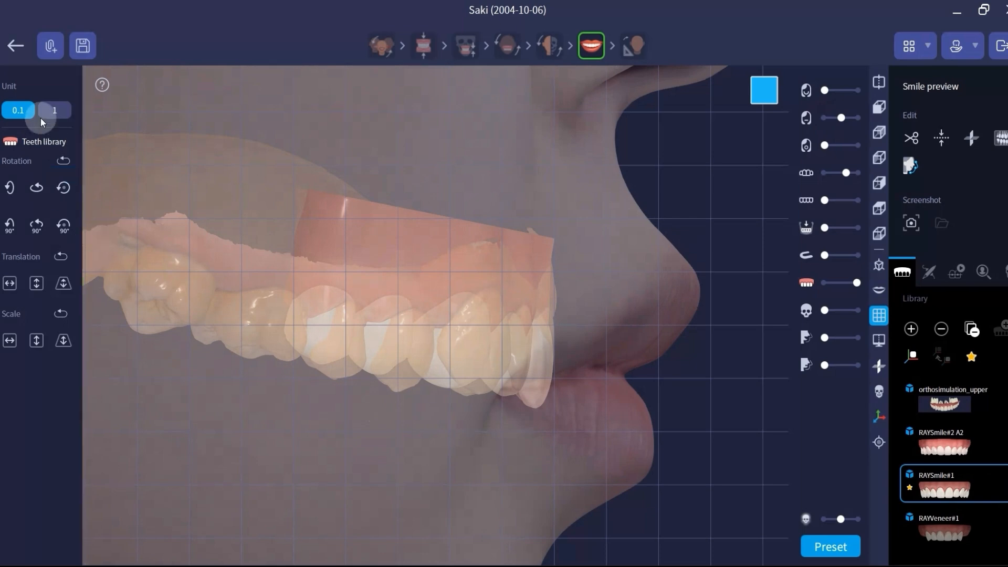
Step: Move the RAYSmile#1 teeth backward by two translation steps at unit 1
left_click(53, 110)
left_click(62, 286)
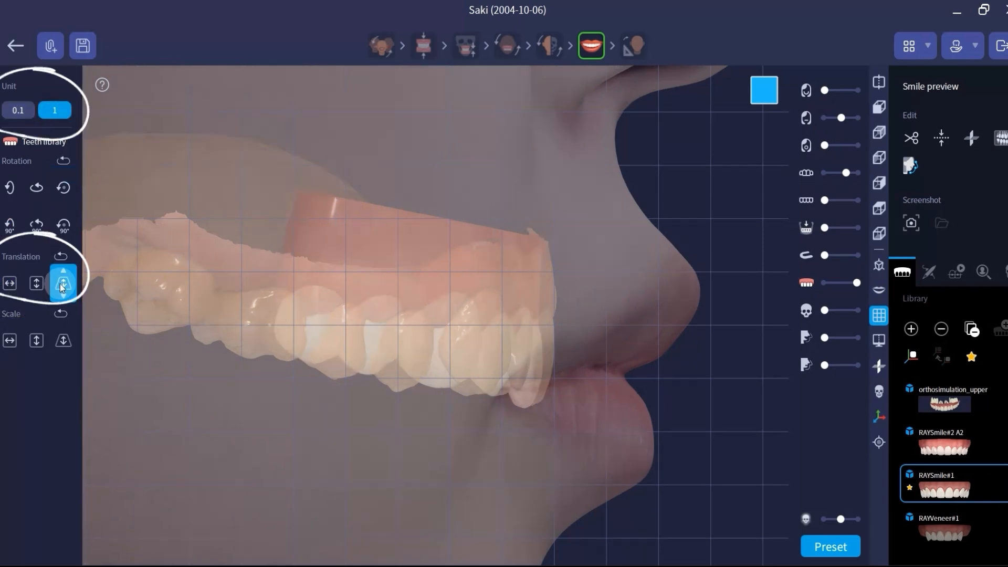
left_click(62, 286)
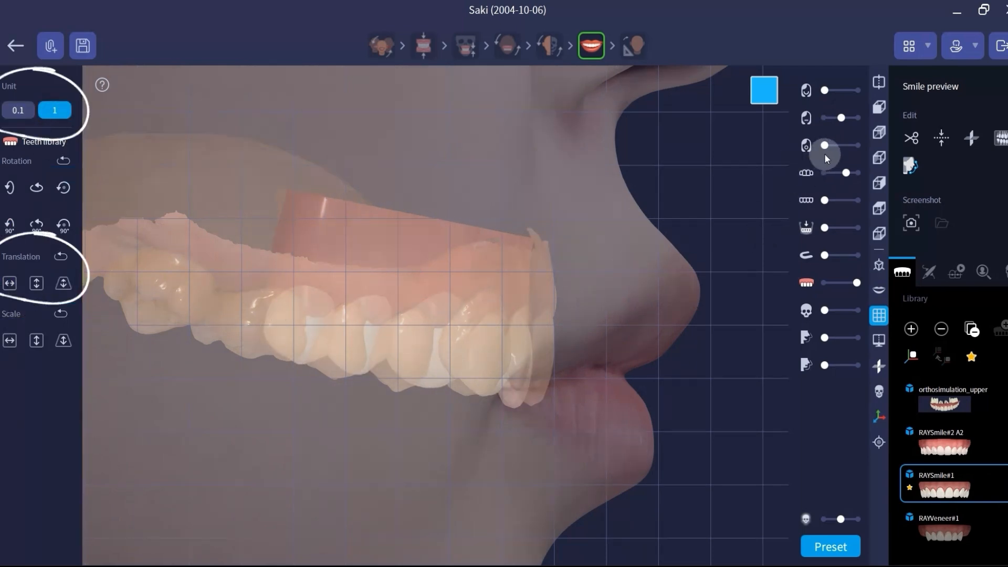
Step: Hide the upper jaw scan and examine the RAYSmile#1 teeth in the smiling face from the front and side
left_click_drag(846, 172, 812, 166)
left_click(878, 108)
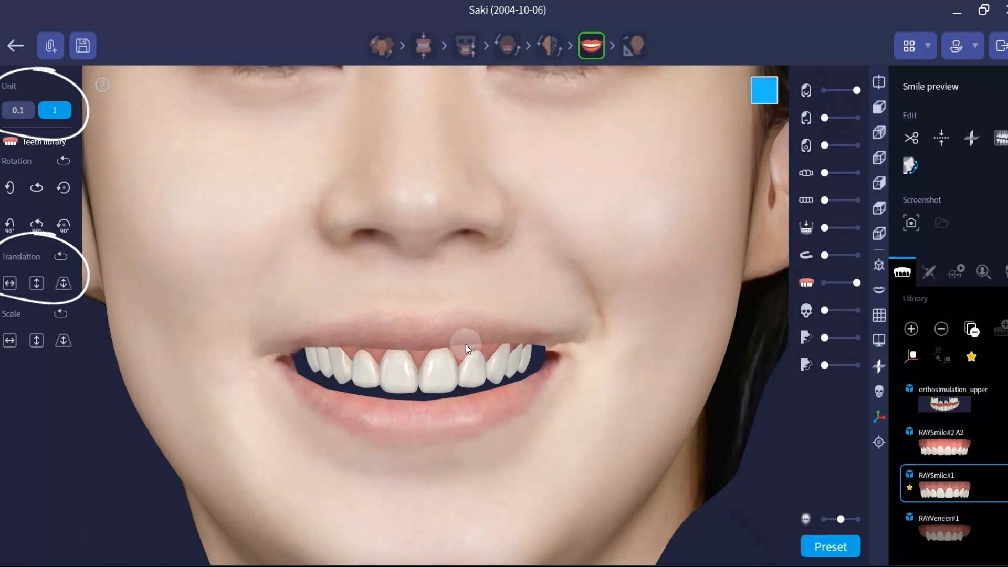
scroll(464, 345, "down", 5)
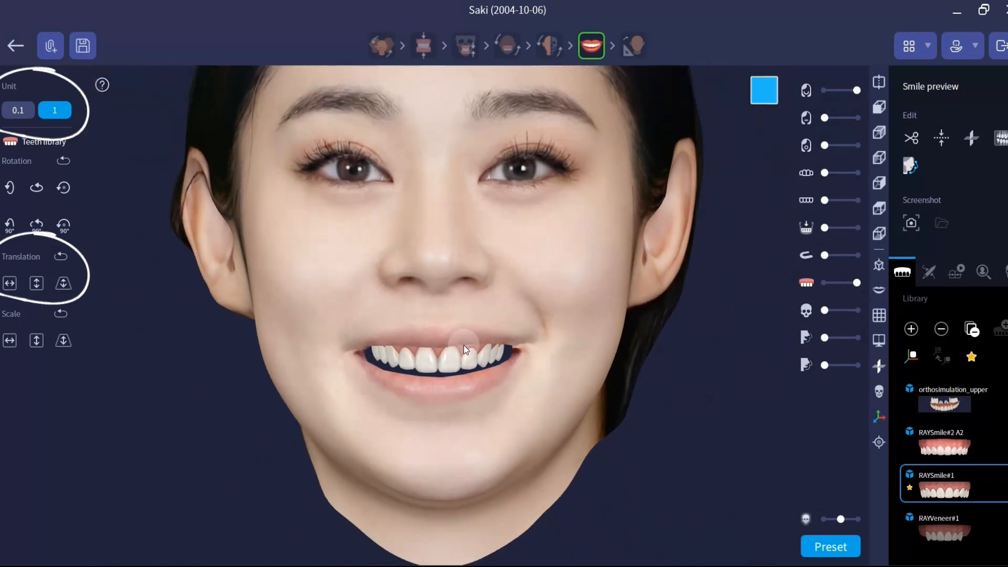
left_click_drag(448, 344, 574, 322)
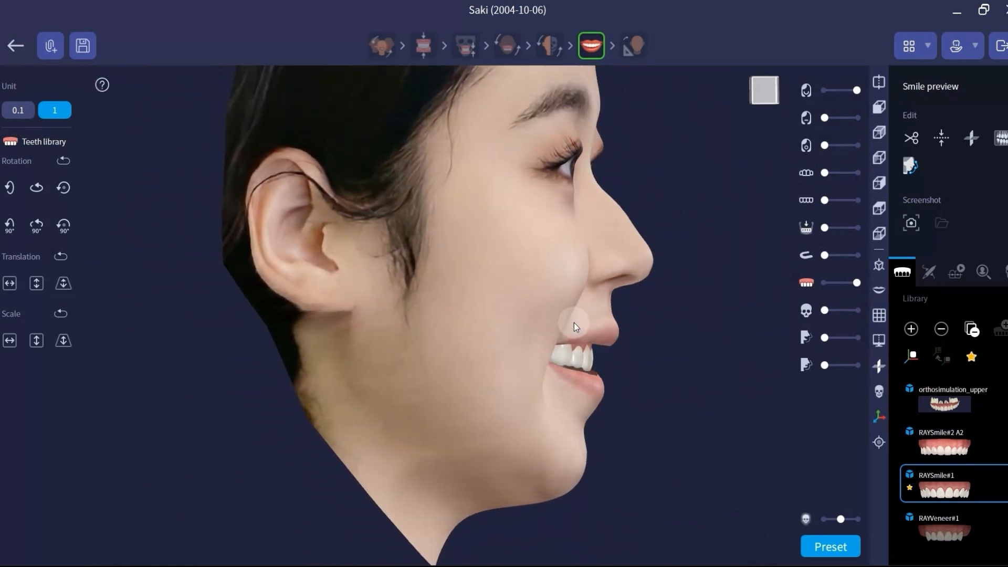
Step: Make the smiling face translucent and compare the RAYSmile#1 teeth with the upper jaw scan
left_click_drag(854, 91, 847, 92)
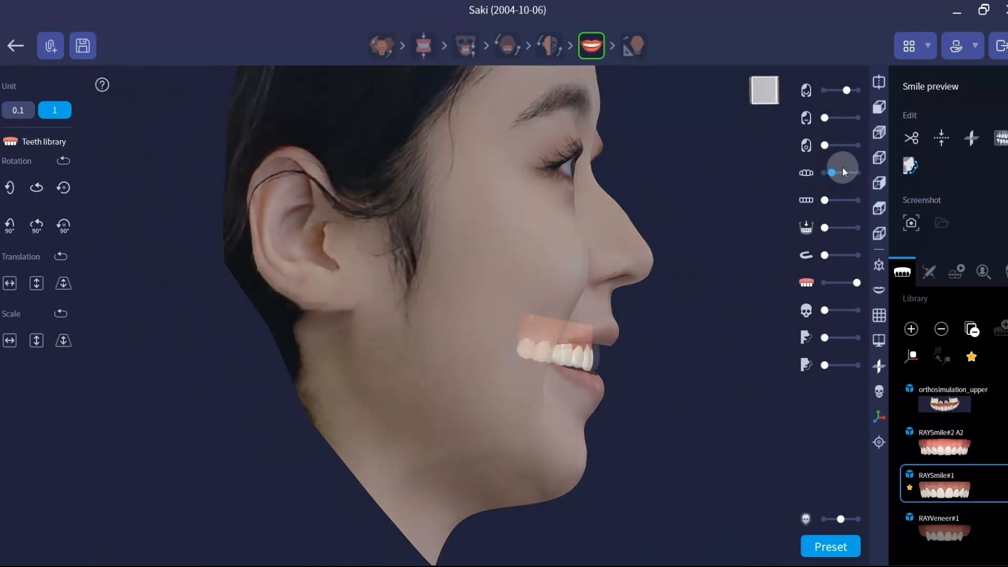
left_click_drag(844, 172, 819, 172)
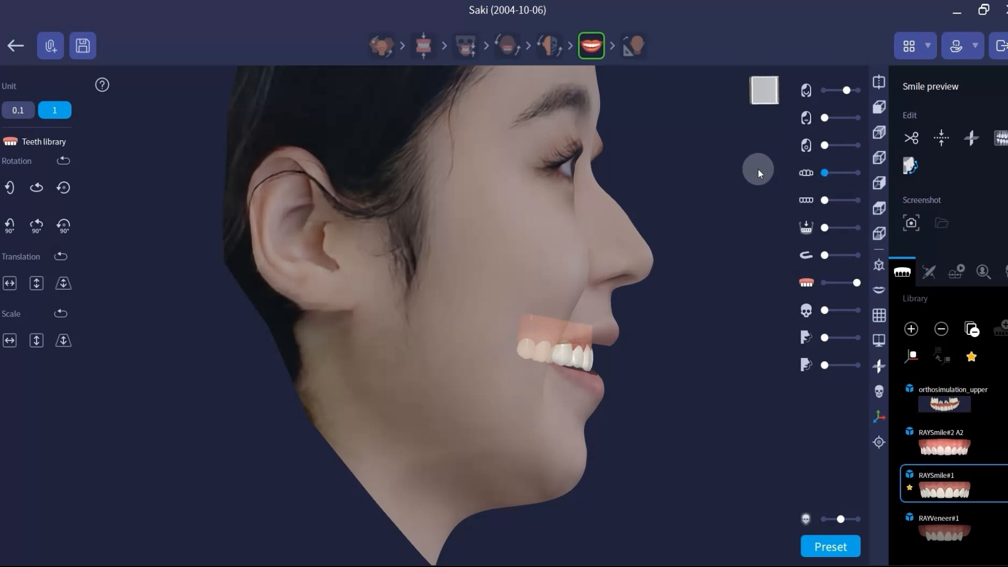
left_click_drag(758, 170, 702, 193)
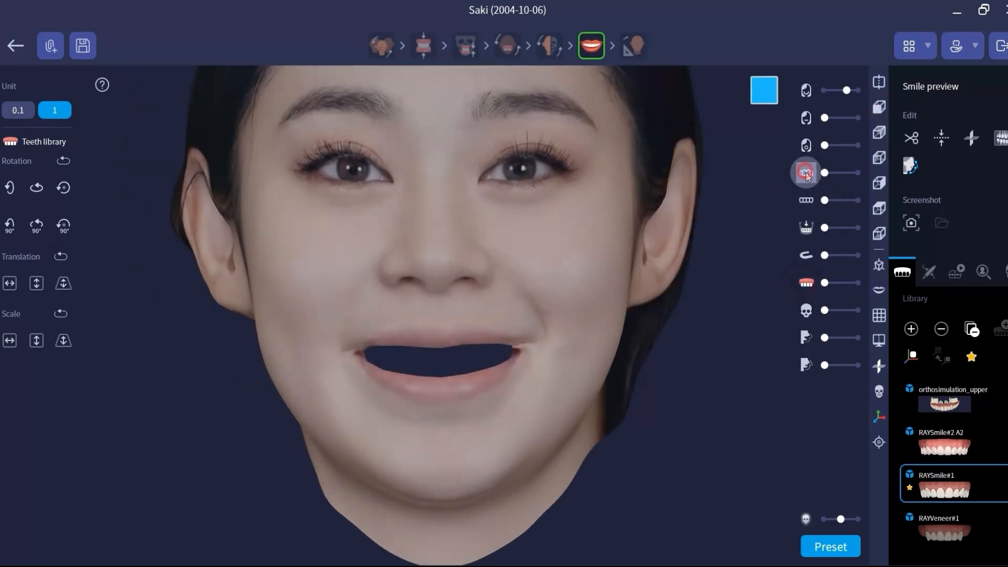
left_click(806, 172)
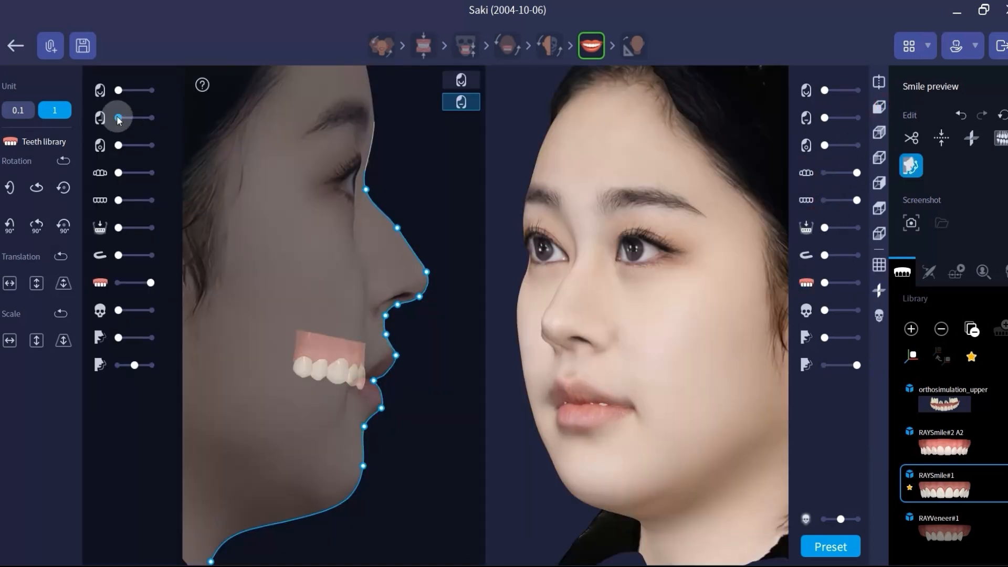
Step: In profile morphing, overlay the original face faintly on the profile and enlarge the lip area
left_click_drag(118, 117, 138, 118)
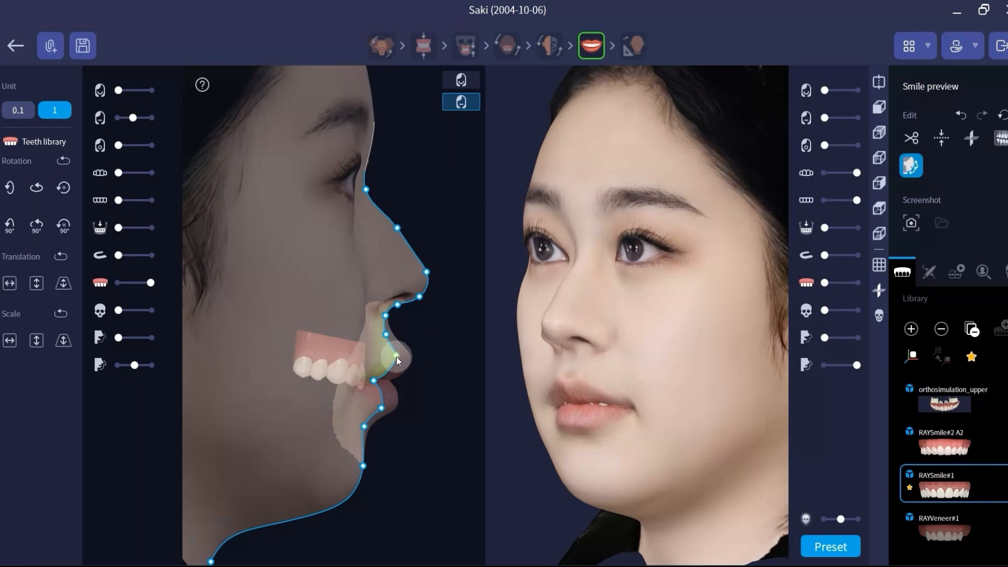
left_click_drag(130, 117, 117, 121)
scroll(390, 370, "up", 5)
scroll(399, 350, "down", 3)
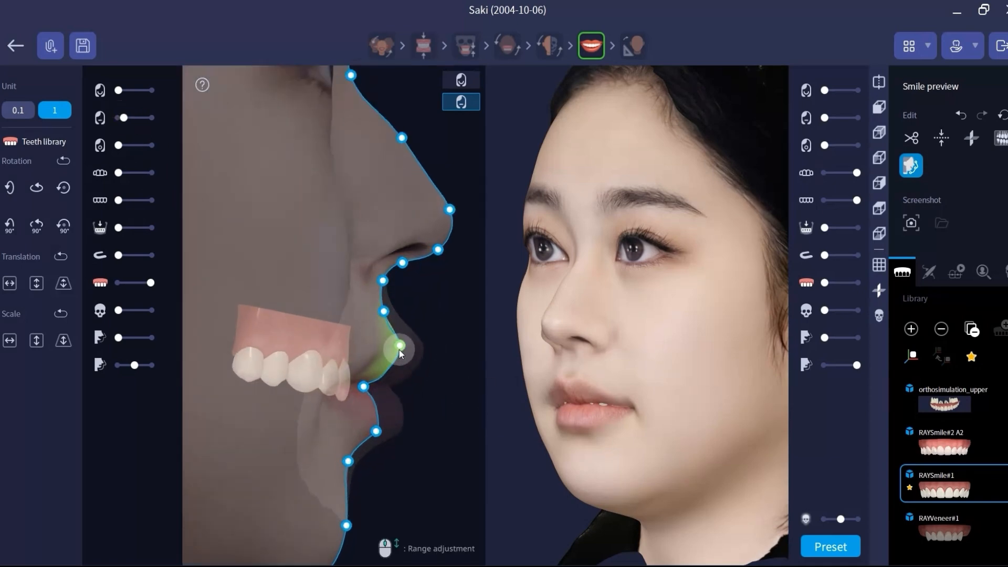
Step: Pull the upper lip slightly backward, raise the lower lip, and adjust the mouth-corner point on the profile line
left_click_drag(399, 349, 394, 355)
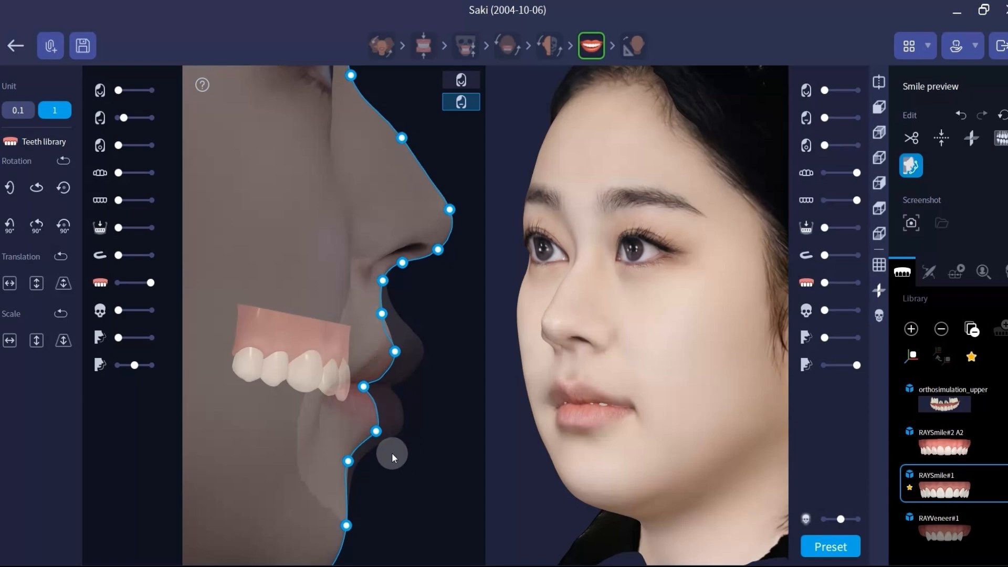
left_click_drag(376, 430, 372, 425)
left_click_drag(361, 383, 364, 382)
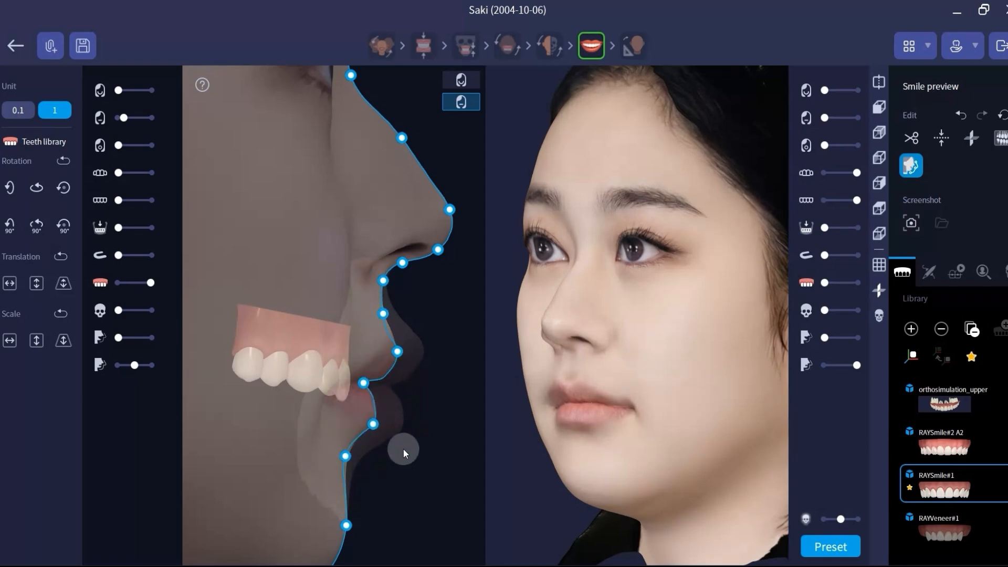
Step: Nudge the lower-lip point slightly forward, checking the shape on the rotated face preview
left_click_drag(604, 285, 531, 266)
left_click_drag(373, 424, 376, 424)
left_click_drag(598, 354, 603, 354)
left_click_drag(376, 423, 378, 424)
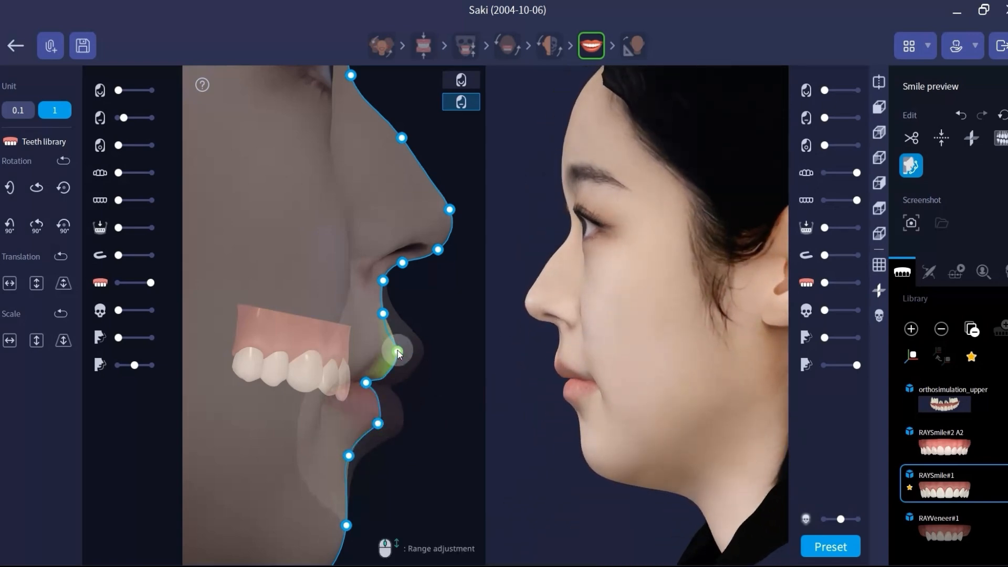
Step: Compare the morphed profile and RAYSmile#1 teeth with the original upper jaw scan
left_click_drag(632, 291, 635, 292)
left_click(100, 172)
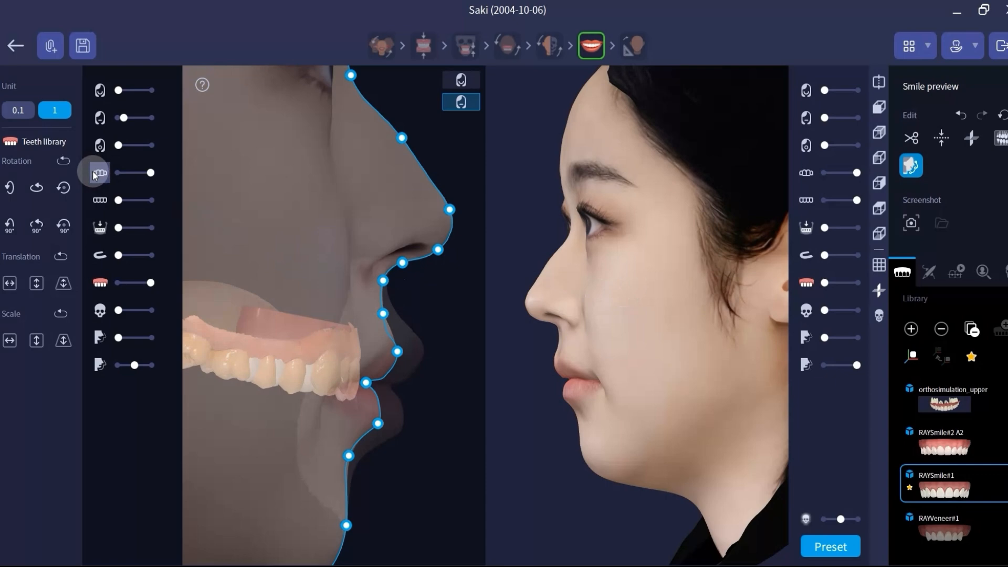
left_click(101, 281)
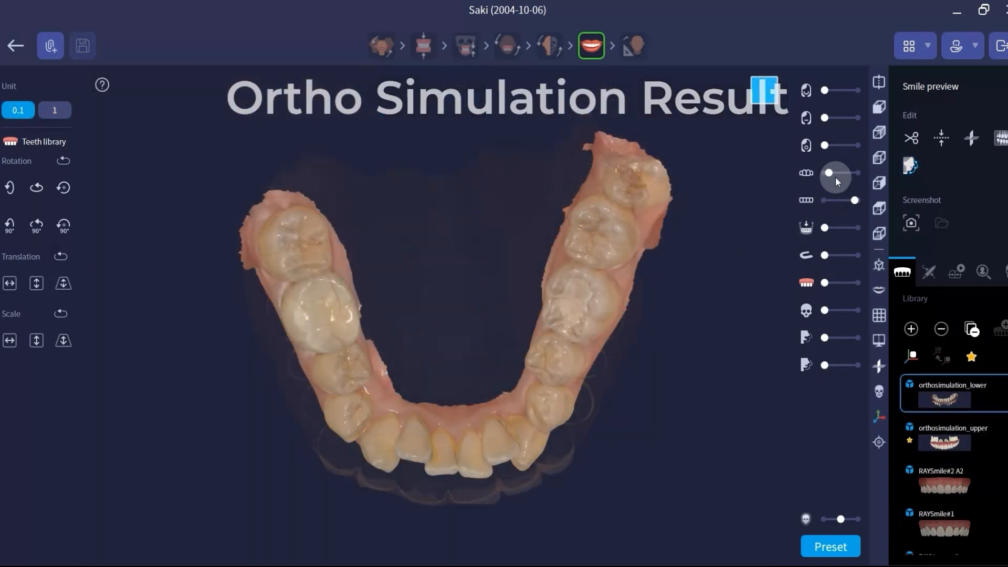
Step: Compare the orthosimulation_lower teeth with the lower jaw scan, hide the scan, and change the viewing direction
mouse_move(836, 176)
left_mouse_down()
mouse_move(855, 172)
mouse_move(823, 174)
left_mouse_up()
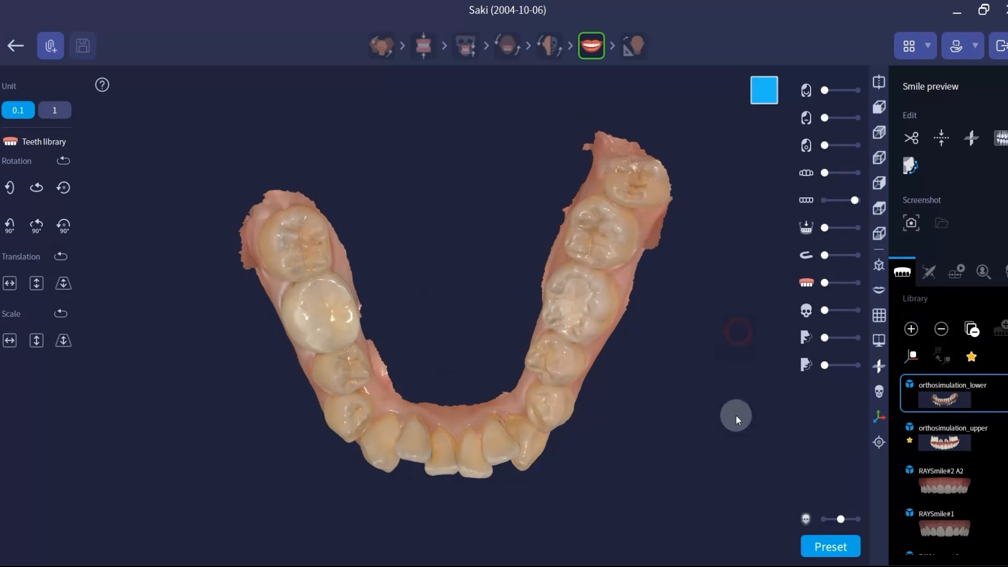
left_click_drag(826, 282, 856, 283)
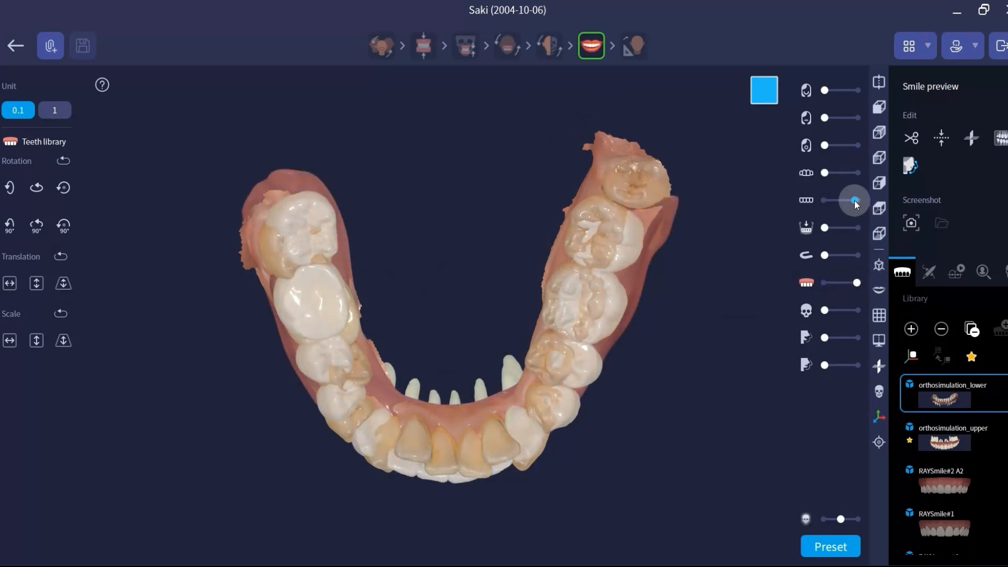
left_click_drag(855, 200, 805, 201)
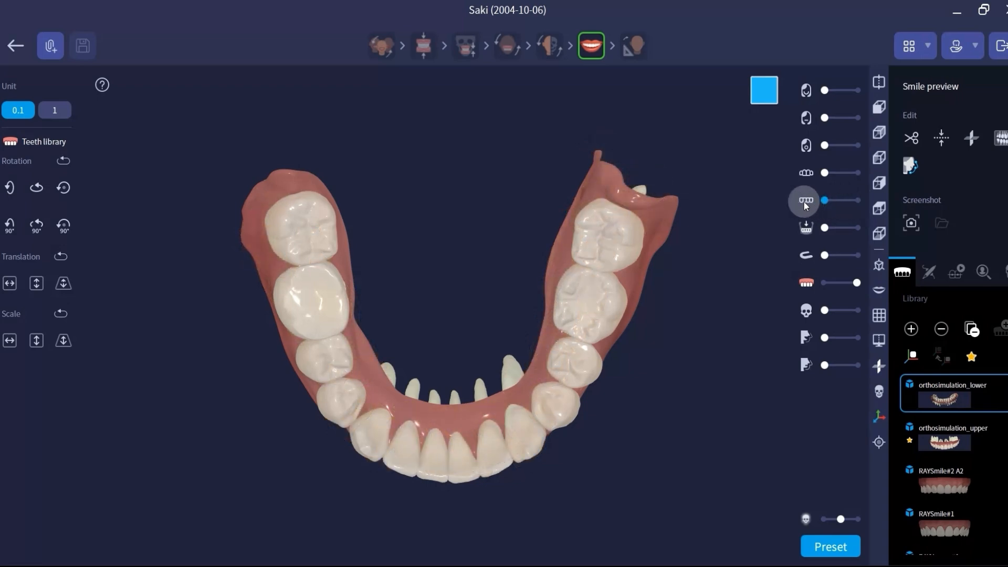
left_click(879, 232)
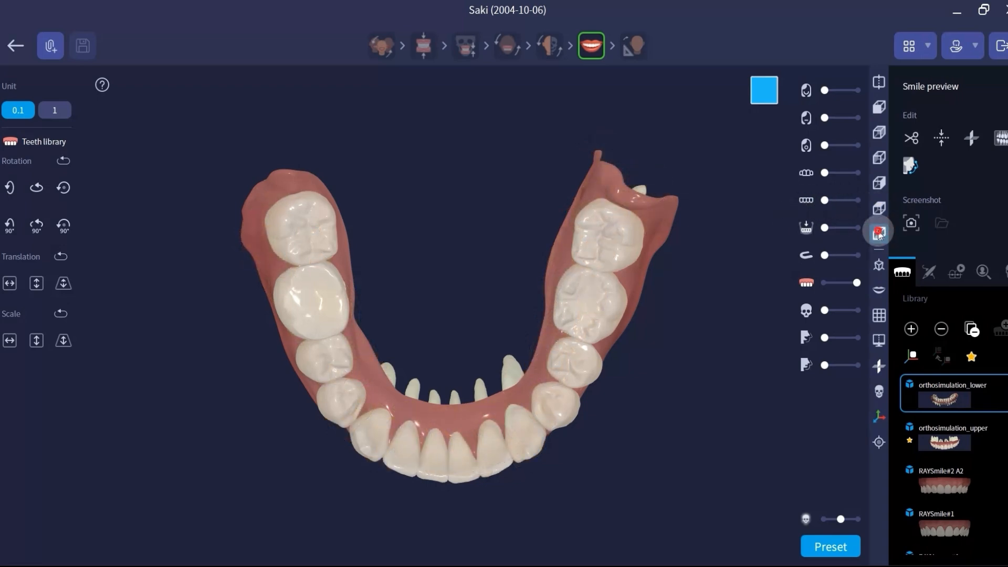
Step: Compare the orthosimulation_upper teeth with the upper jaw scan, leaving only the simulated upper arch displayed
left_click_drag(845, 280, 819, 282)
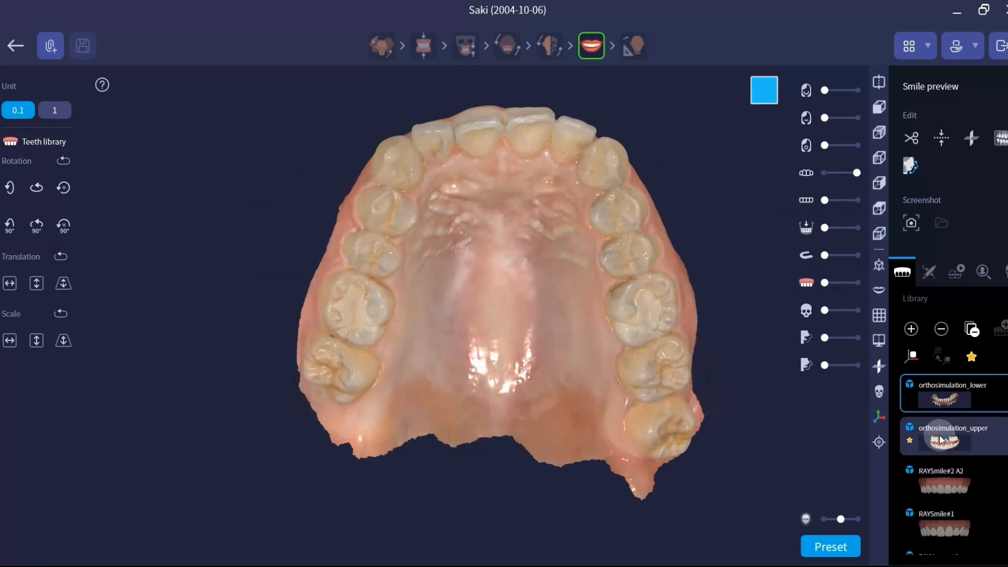
left_click(942, 440)
left_click_drag(857, 172, 837, 173)
left_click_drag(828, 284, 873, 288)
left_click_drag(837, 172, 796, 178)
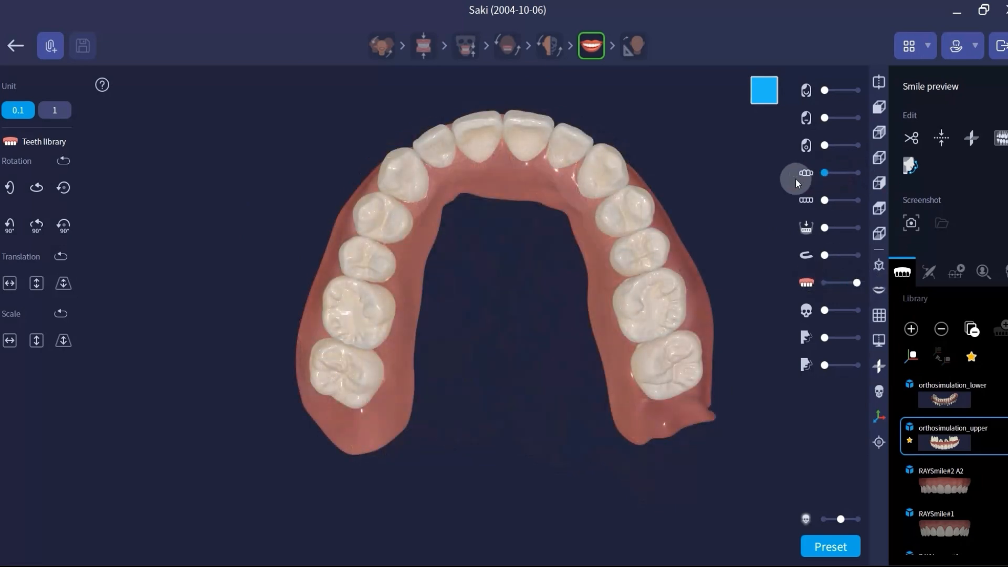
Step: Display orthosimulation_lower together with orthosimulation_upper inside the fully opaque smiling face scan, seen from the front
left_click(927, 399)
left_click(877, 114)
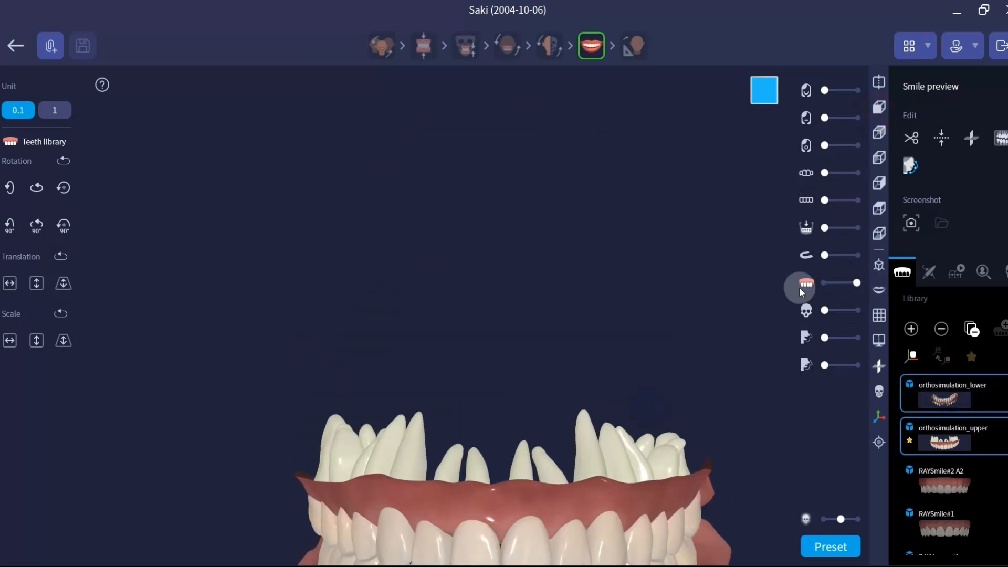
middle_click_drag(635, 334, 591, 157)
left_click_drag(826, 90, 862, 91)
scroll(569, 352, "down", 7)
middle_click_drag(547, 336, 508, 372)
Step: Compare the simulated teeth with the original upper and lower jaw scans within the frontal smile
left_click(811, 283)
left_click(810, 175)
left_click(809, 198)
left_click(809, 174)
left_click(809, 200)
left_click(809, 283)
scroll(501, 453, "up", 1)
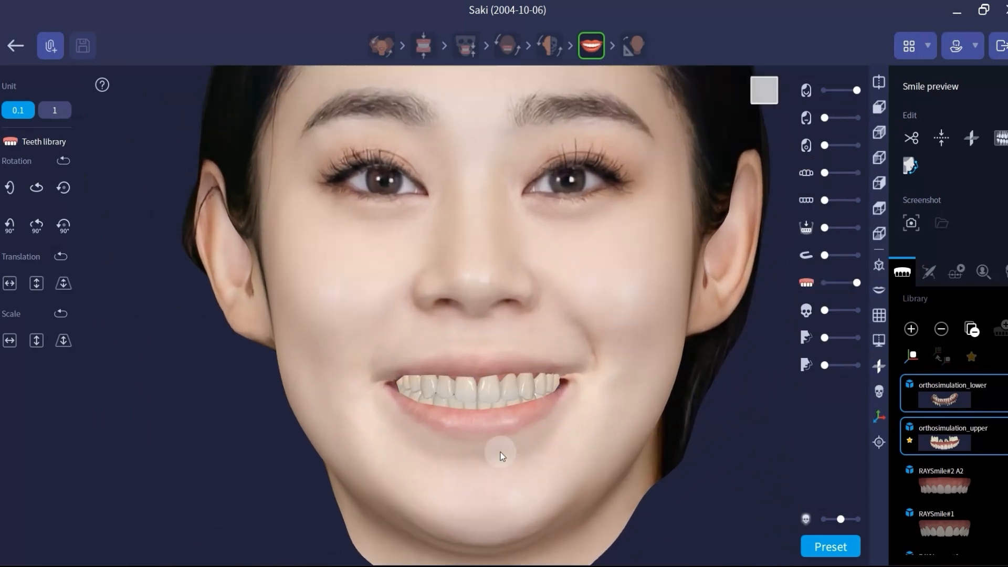
Step: Compare the simulated teeth with the original jaw scans in the right-side profile of the smiling face
left_click(880, 158)
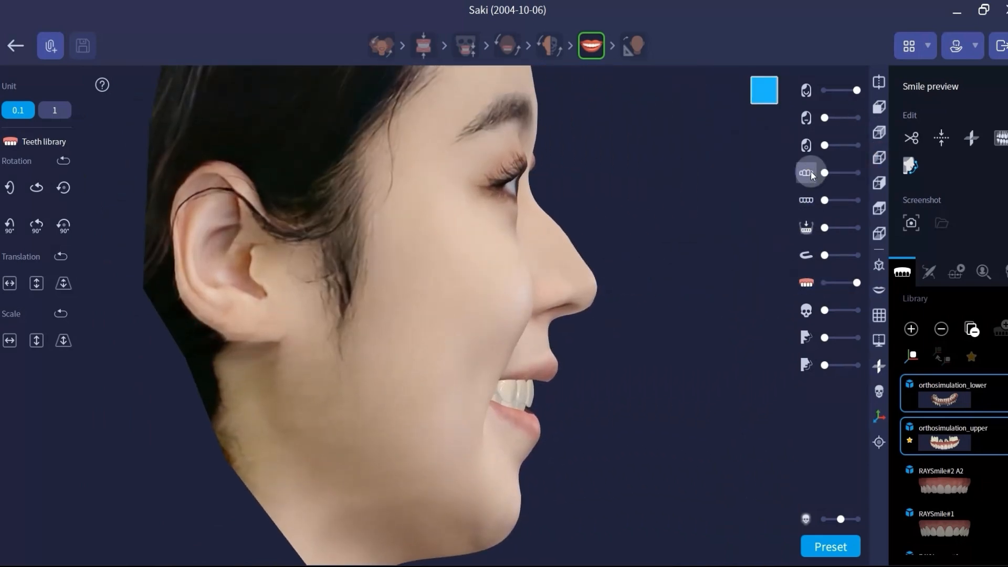
left_click(806, 173)
left_click(806, 202)
left_click(806, 173)
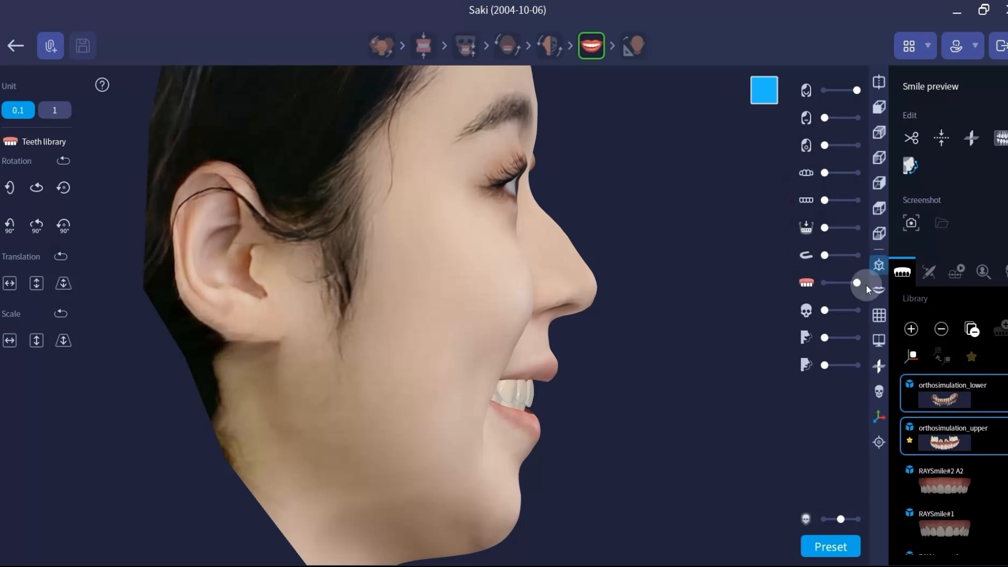
left_click(806, 172)
left_click(806, 173)
left_click(806, 200)
left_click(806, 282)
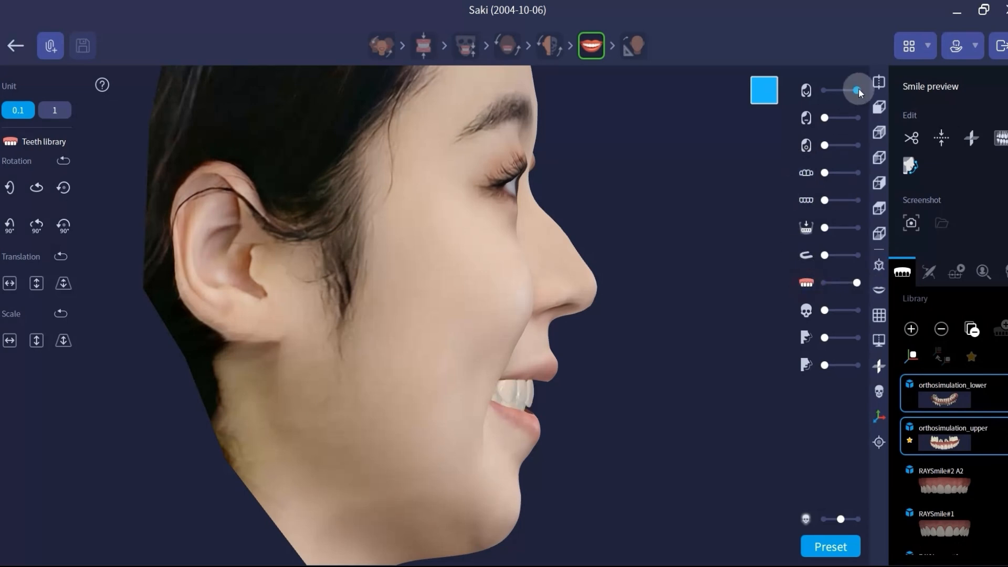
Step: Replace the smiling face with a semi-transparent closed-lip face and overlay the upper jaw scan semi-transparently on the simulated teeth
left_click_drag(857, 89, 844, 93)
mouse_move(832, 177)
left_mouse_down()
mouse_move(860, 177)
mouse_move(849, 175)
left_mouse_up()
scroll(477, 477, "up", 3)
left_click_drag(825, 118, 844, 118)
scroll(457, 421, "up", 4)
middle_click_drag(457, 420, 458, 405)
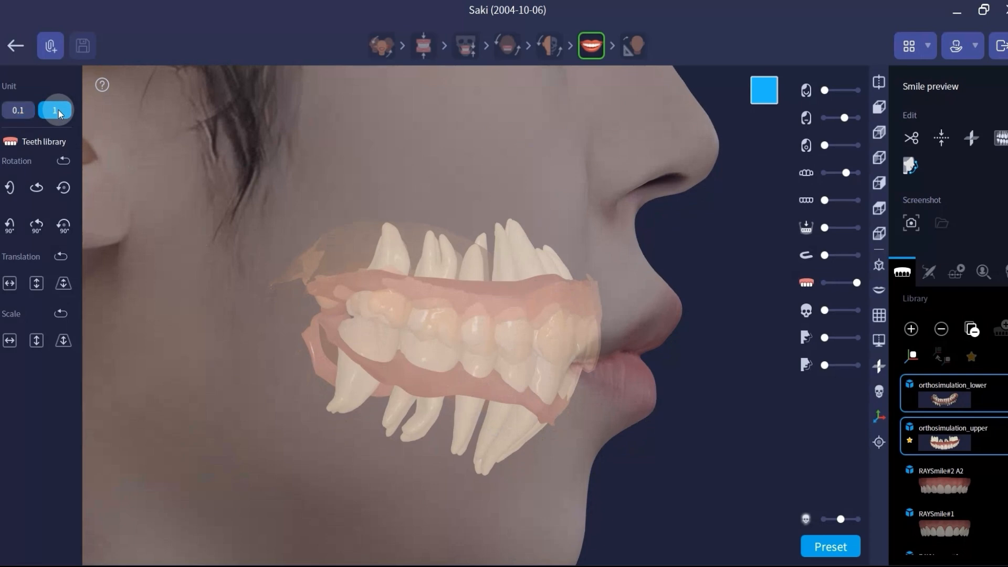
Step: Move both orthosimulation arches backward using translation unit 1, checking their position through the faded face from the side and below
left_click(63, 280)
left_click(63, 280)
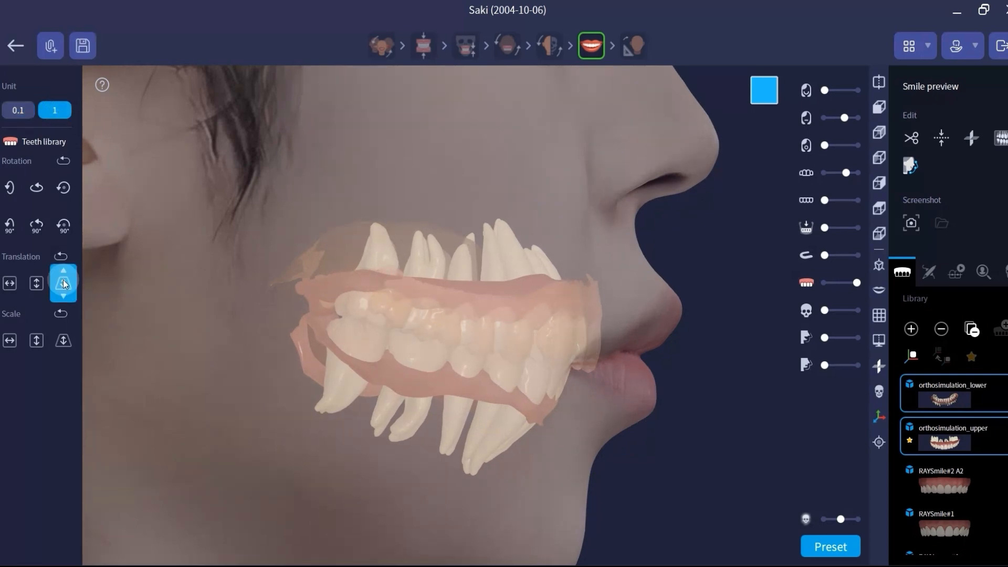
left_click_drag(845, 118, 836, 116)
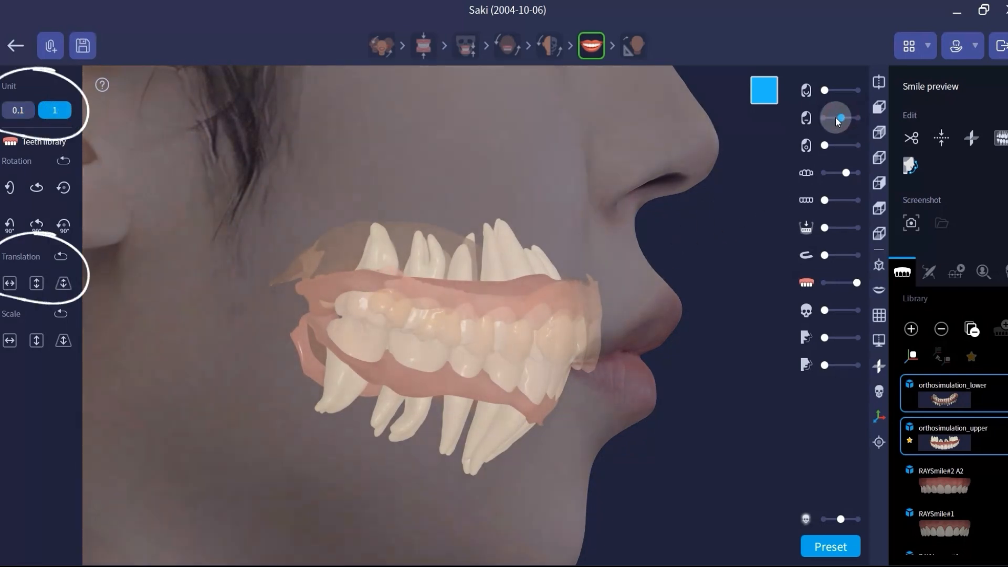
left_click(876, 230)
middle_click_drag(454, 147, 396, 326)
scroll(395, 326, "up", 3)
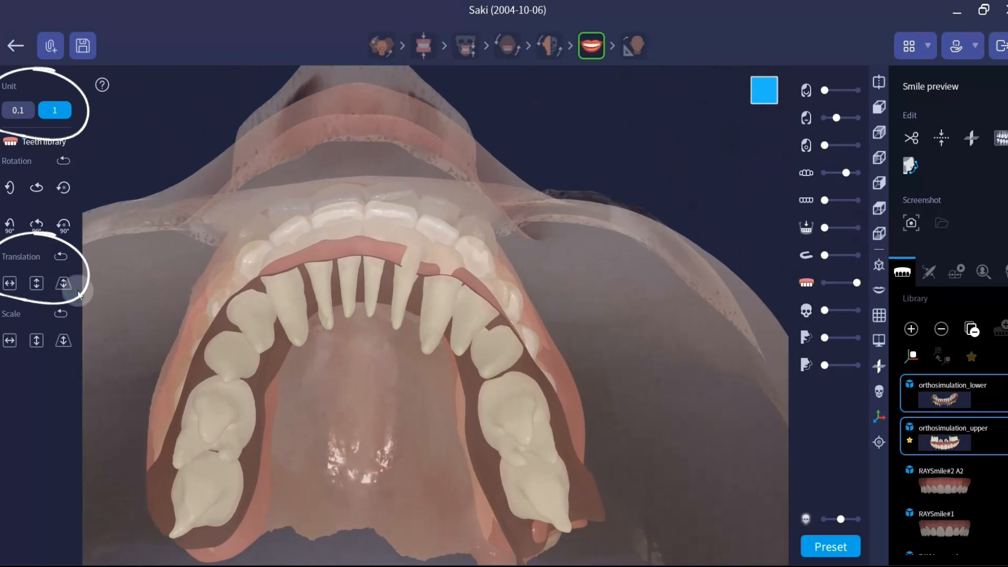
left_click(68, 288)
left_click(69, 288)
left_click(68, 288)
left_click(68, 287)
Step: Hide the closed-lip face, show the grid, and refine the simulated arches' front-to-back position against the upper jaw scan
left_click_drag(836, 118, 782, 127)
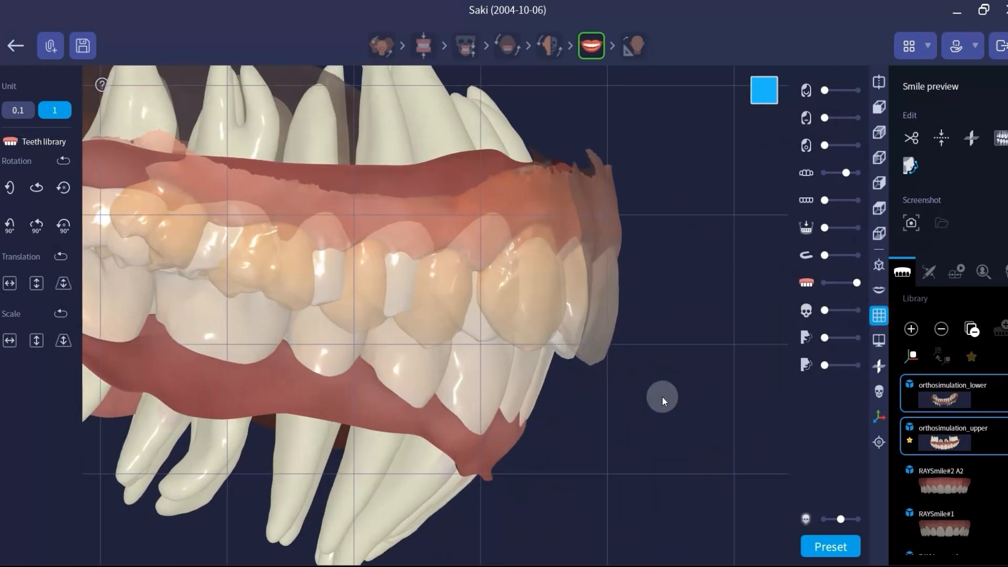
left_click(879, 315)
left_click(798, 370)
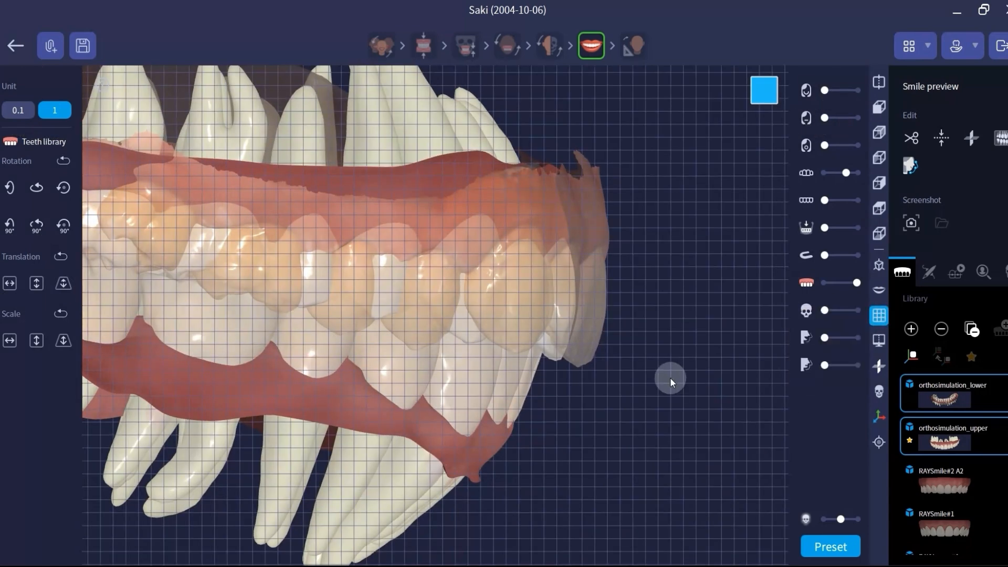
left_click(63, 288)
left_click(63, 288)
left_click(63, 278)
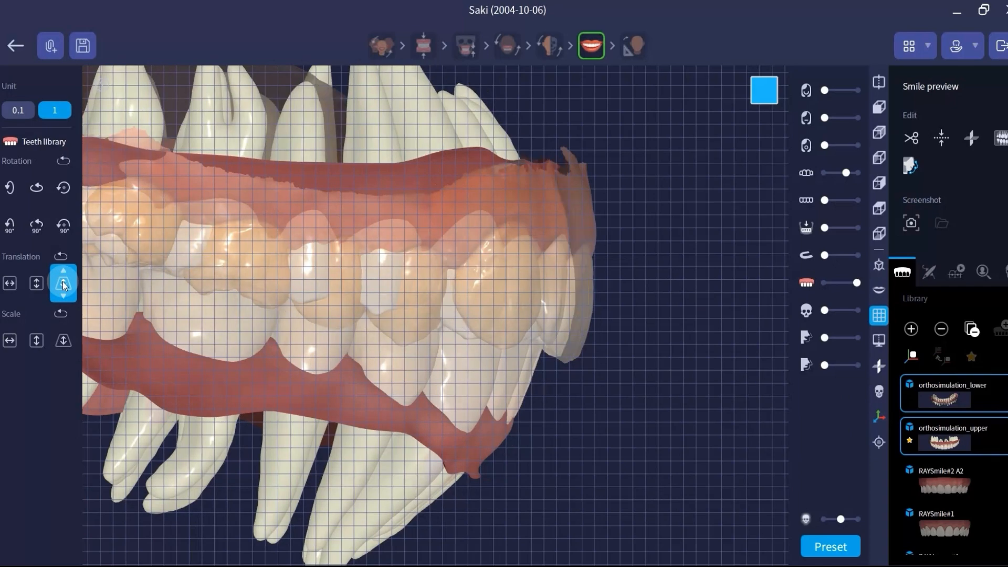
left_click(63, 278)
Step: Hide the upper jaw scan and examine the repositioned simulated teeth in the frontal smiling face
left_click_drag(846, 173, 825, 174)
left_click_drag(824, 118, 785, 121)
left_click(880, 133)
left_click(879, 106)
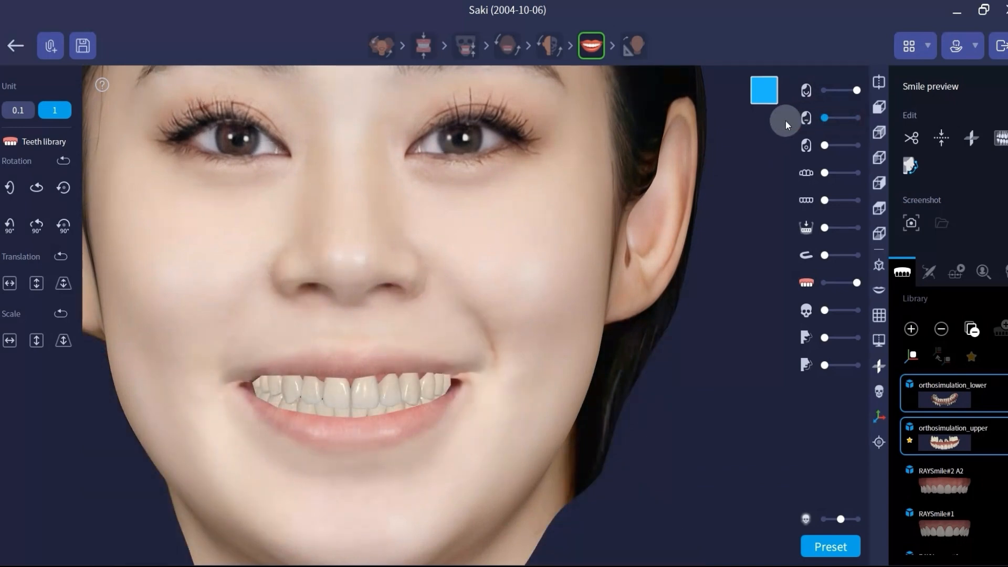
middle_click_drag(394, 288, 482, 301)
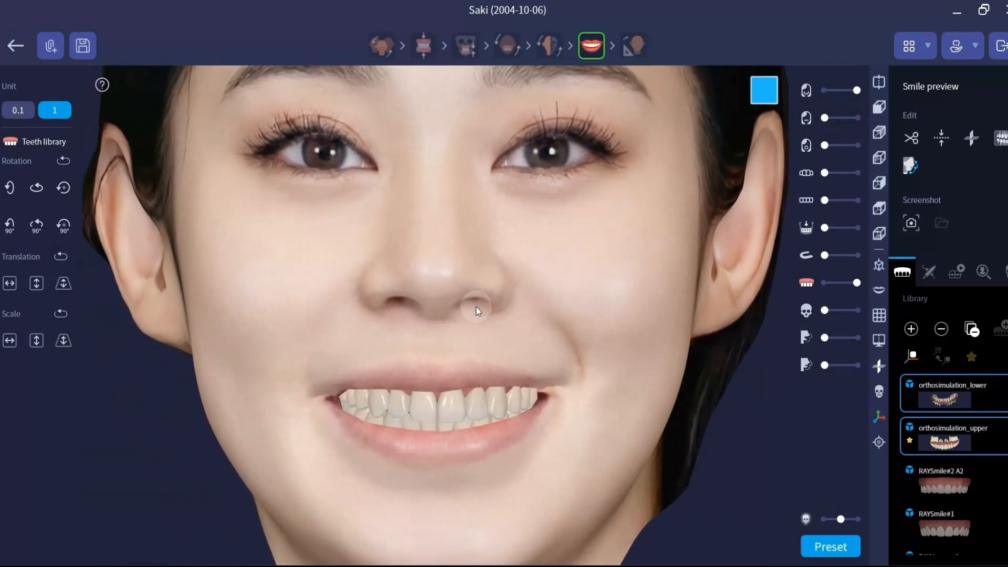
scroll(475, 309, "down", 2)
scroll(473, 314, "down", 1)
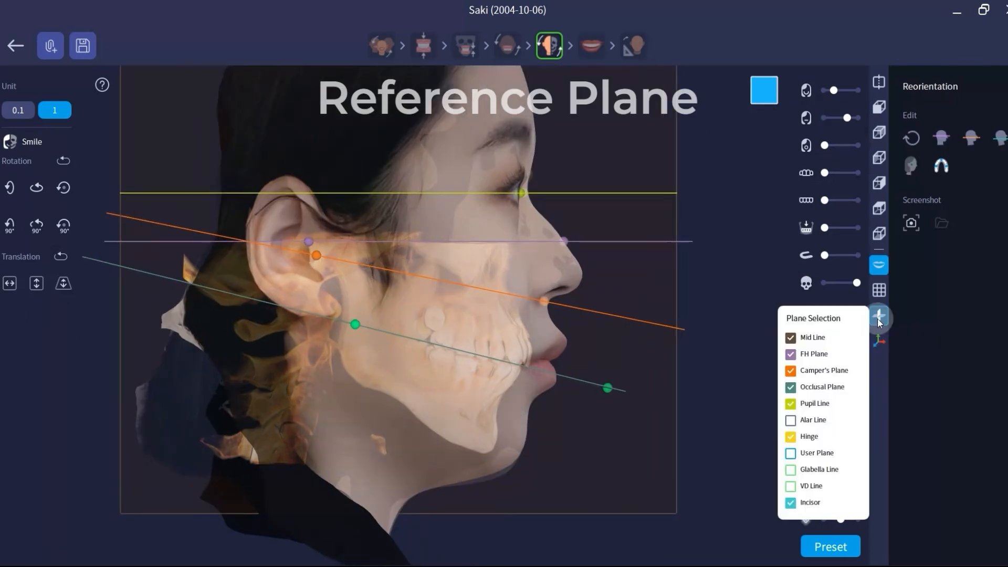
Step: Reposition the Camper's Plane endpoints onto the chin and the nose tip in the side profile, keeping the plane displayed
left_click(790, 370)
left_click(791, 374)
left_click(711, 324)
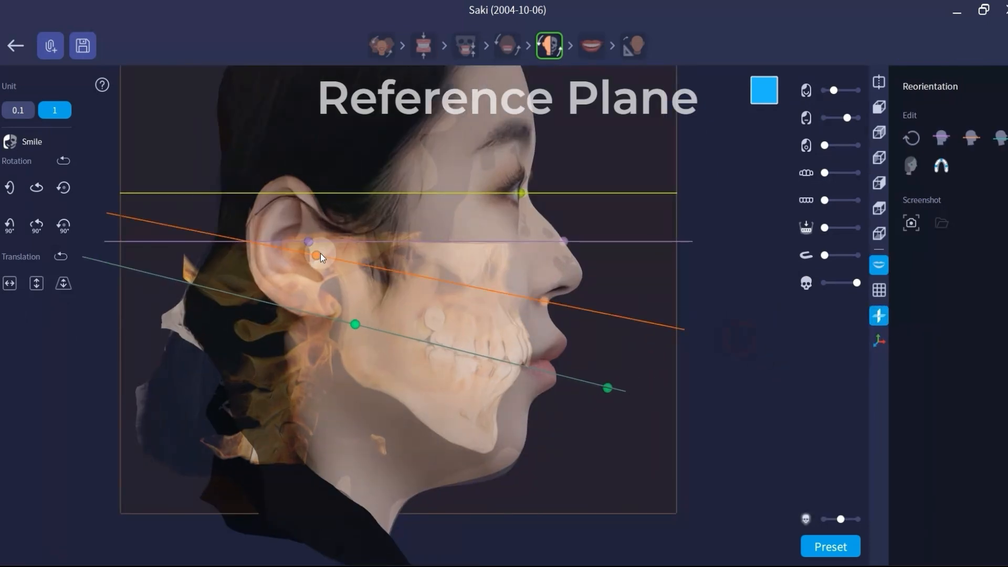
left_click_drag(319, 253, 516, 459)
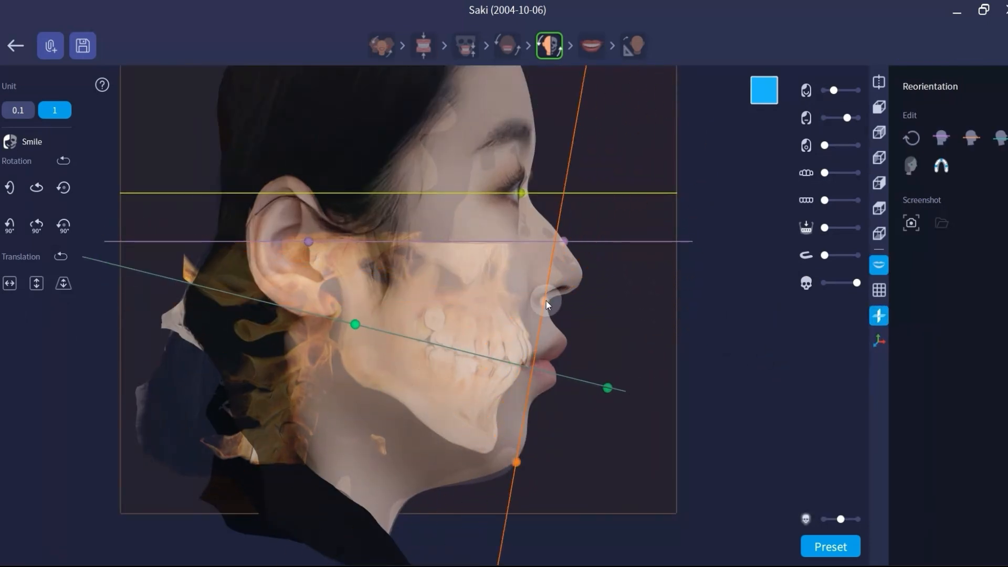
left_click_drag(546, 301, 582, 276)
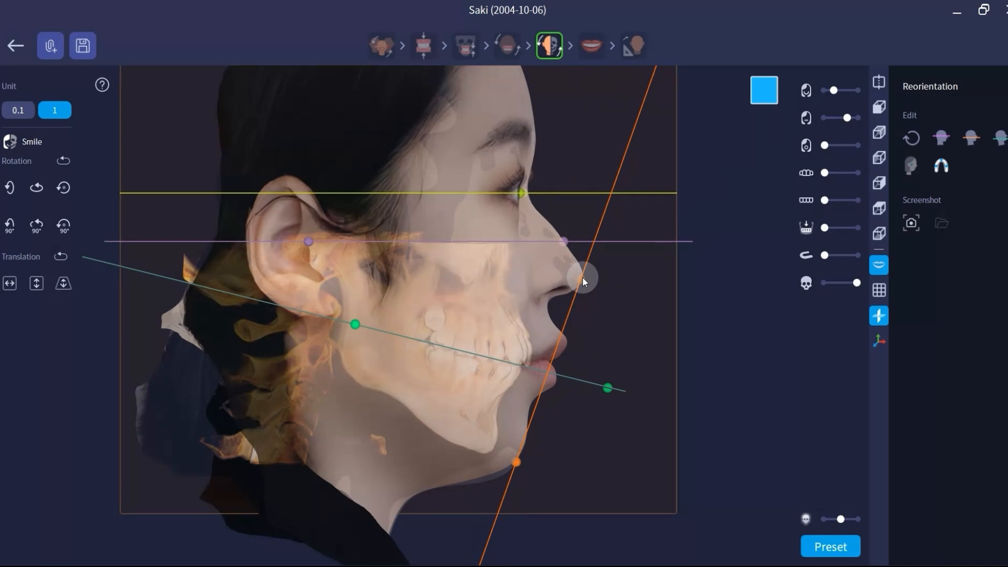
left_click(879, 315)
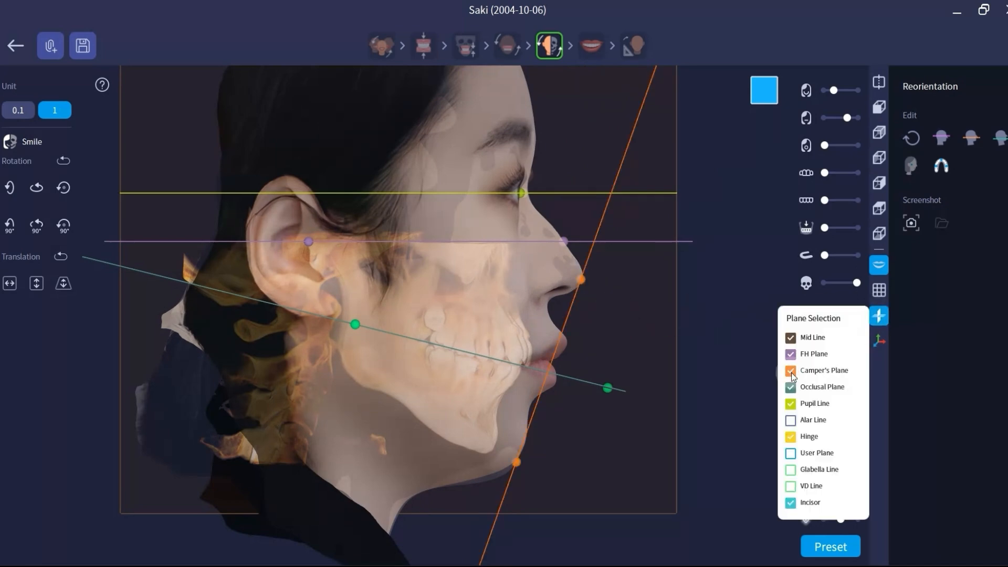
left_click(791, 371)
Step: Return to the smile preview, start profile morphing, and display the reference planes
left_click(591, 46)
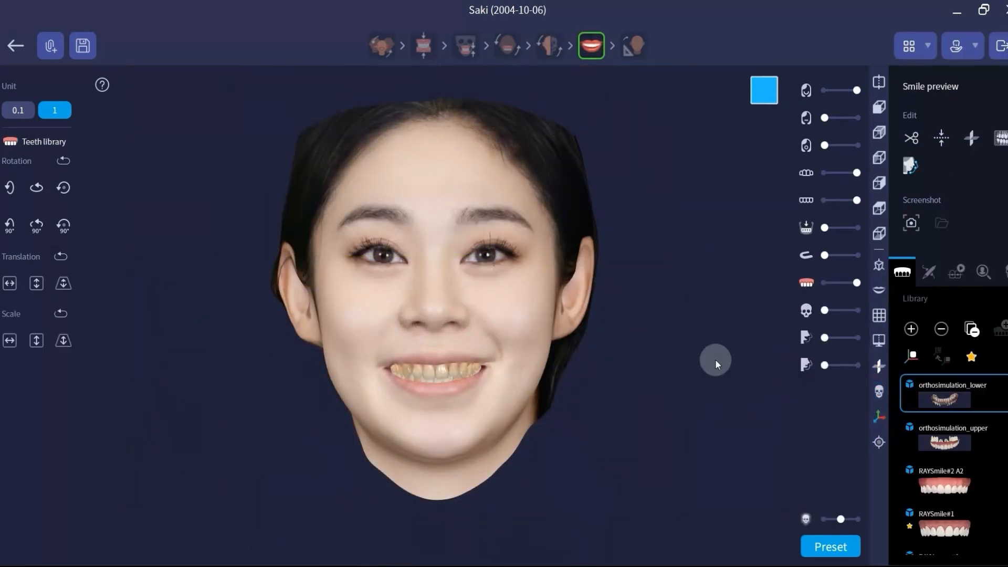
left_click(910, 165)
left_click(879, 290)
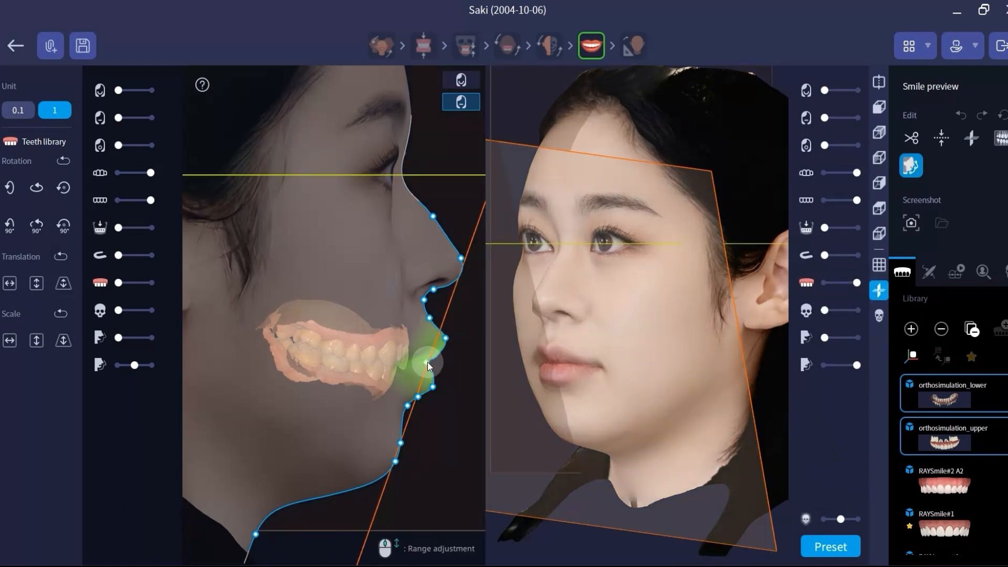
Step: Pull the upper- and lower-lip points backward on the profile line, using the nose-to-chin reference line and faded closed-lip face as guides
left_click_drag(426, 364, 432, 342)
scroll(435, 339, "down", 3)
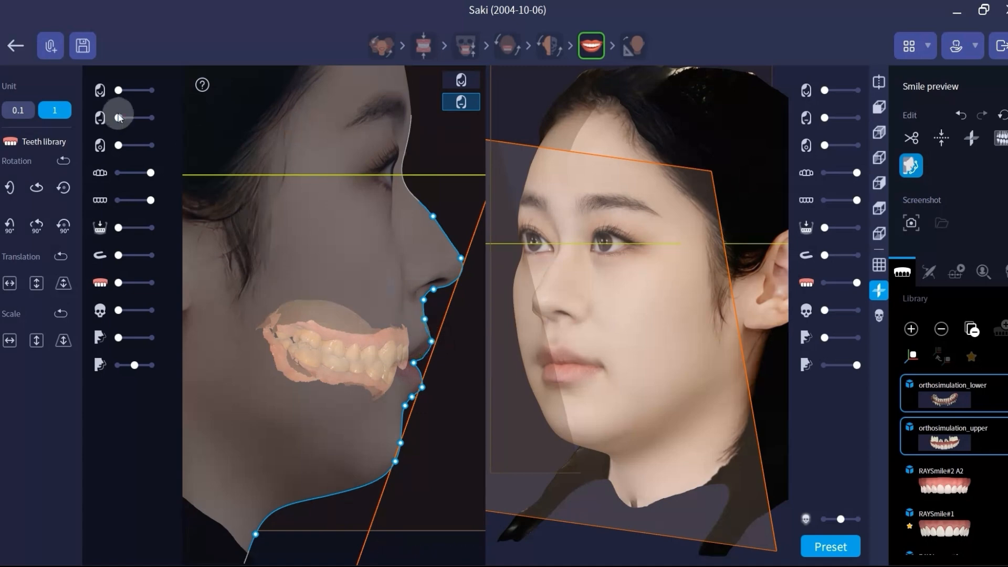
left_click_drag(118, 118, 128, 117)
scroll(468, 455, "up", 3)
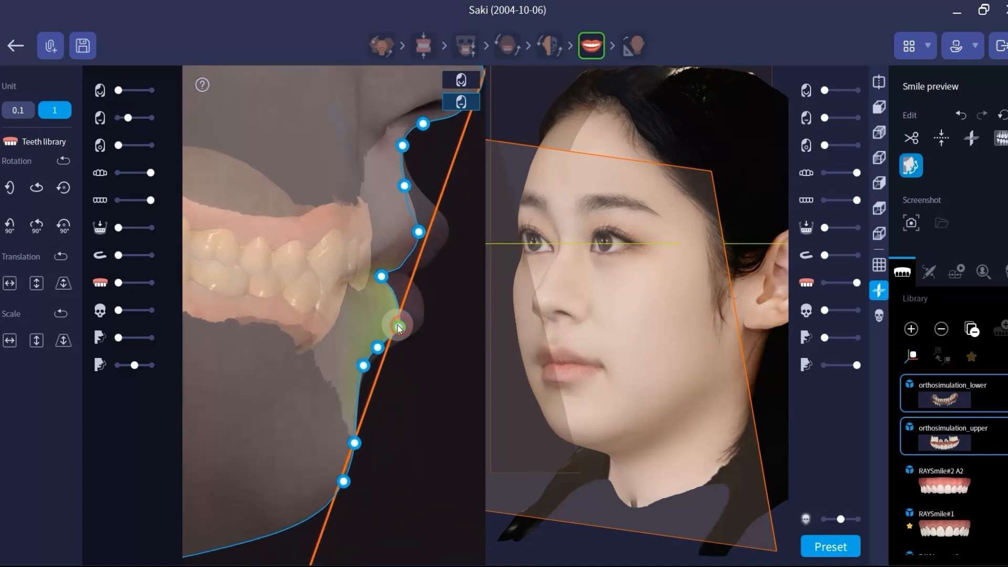
left_click_drag(398, 325, 390, 325)
left_click_drag(418, 232, 414, 237)
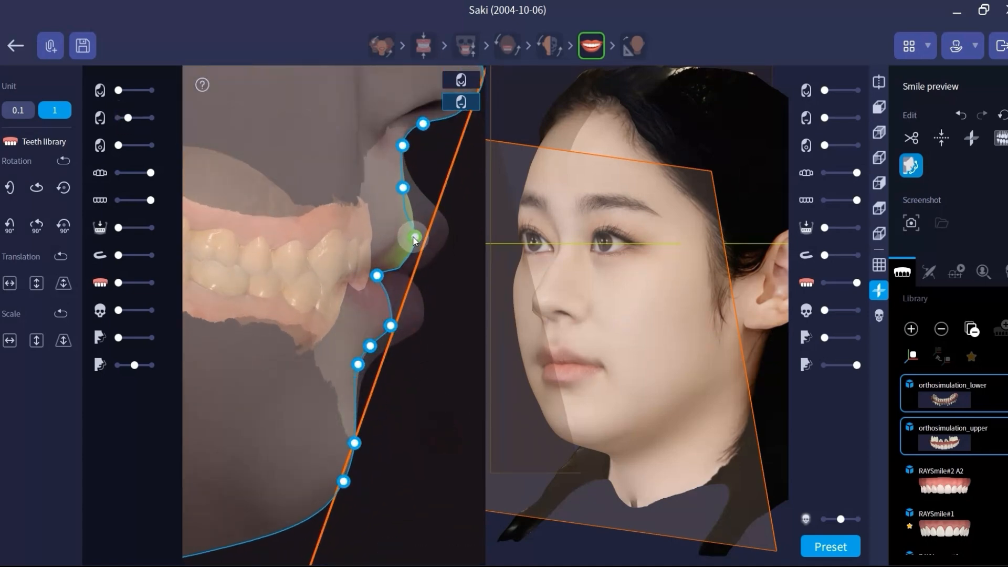
Step: Examine the morphed lips against the nose-to-chin reference line on the rotated side preview of the face
left_click_drag(632, 327, 819, 368)
left_click(882, 158)
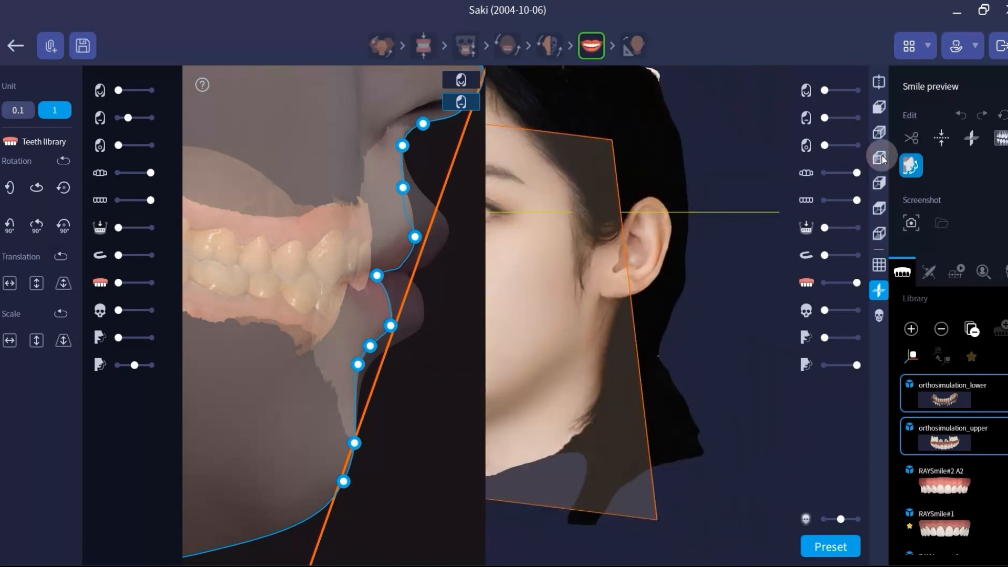
scroll(698, 357, "up", 3)
scroll(709, 378, "down", 3)
left_click_drag(701, 371, 805, 325)
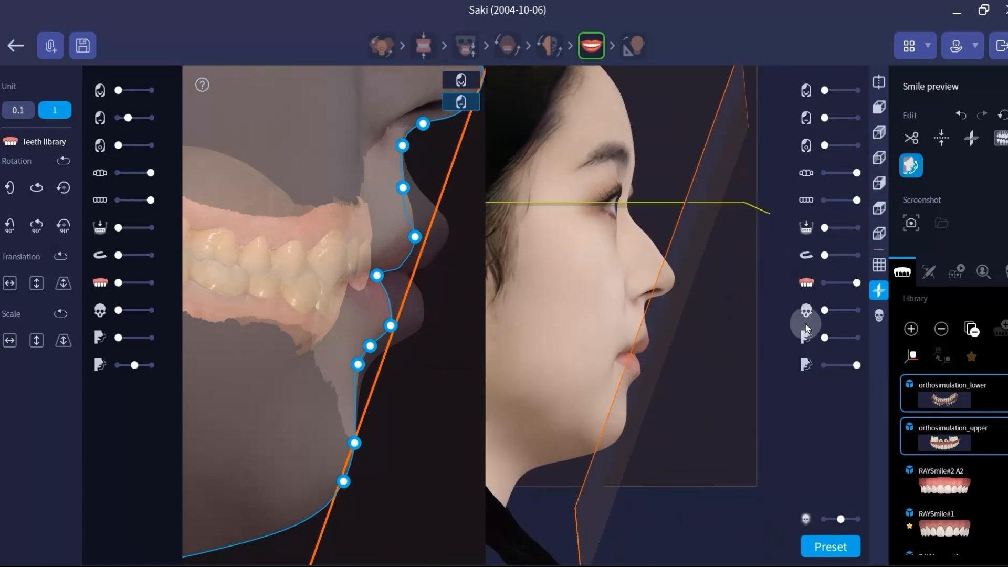
Step: Examine the morphed face from the front with the reference planes hidden, and compare it with the closed-lip face scan
left_click(879, 290)
left_click_drag(706, 342, 661, 344)
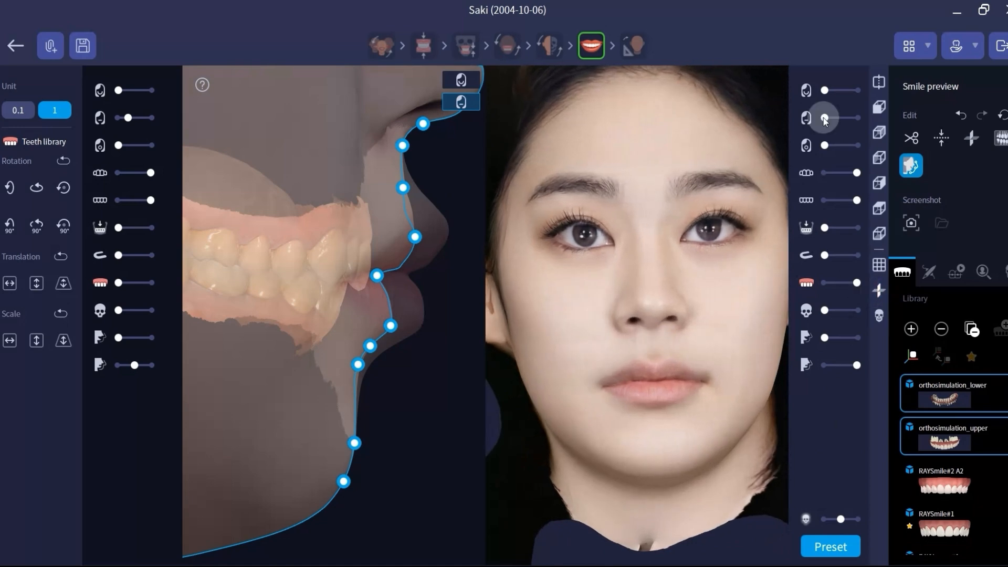
left_click(878, 291)
left_click_drag(128, 117, 138, 141)
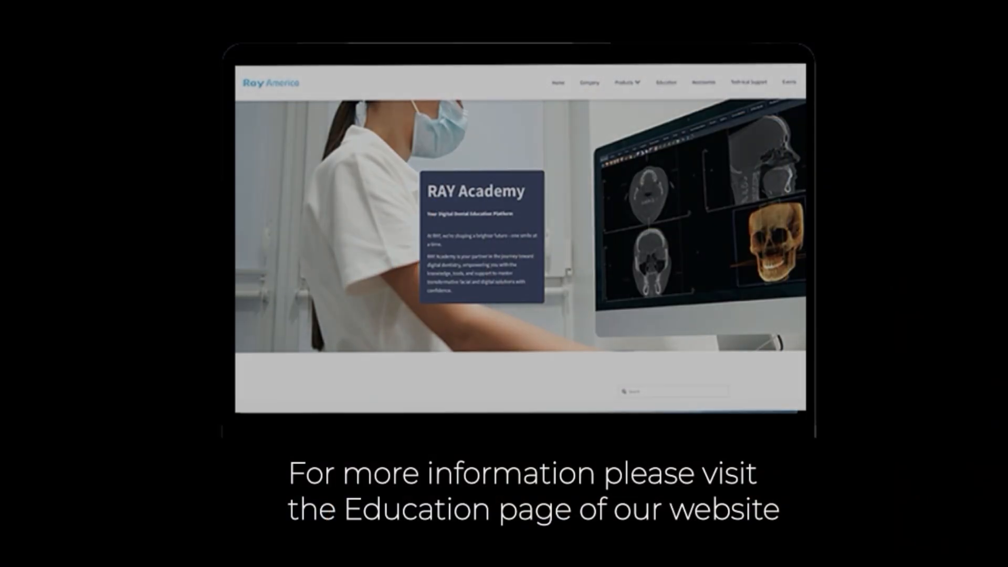